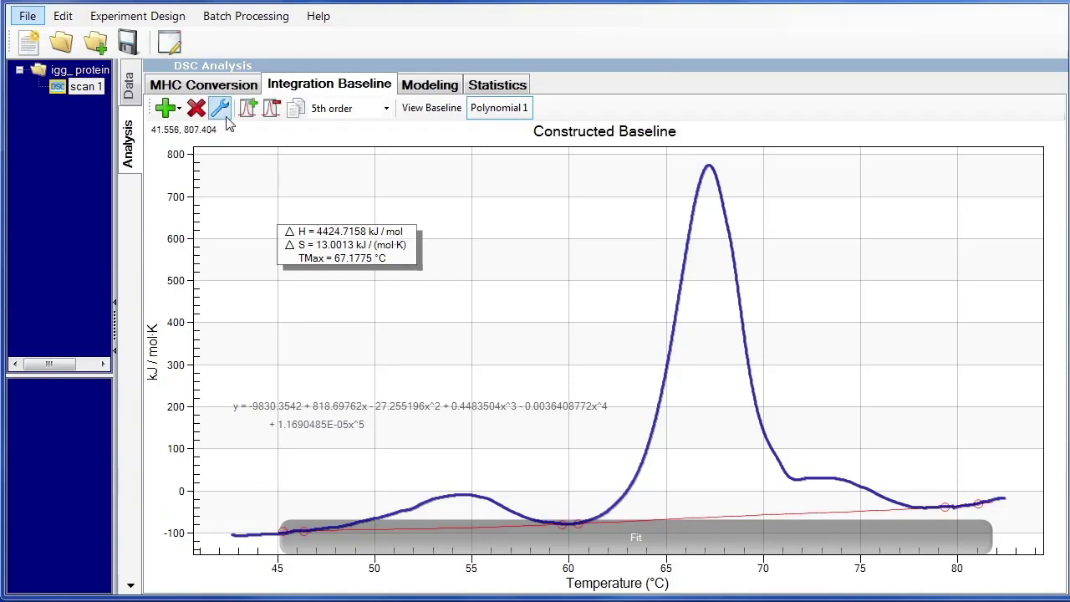
- Make a copy of the TwoStateScaled model in the Model Manager
left_click(168, 44)
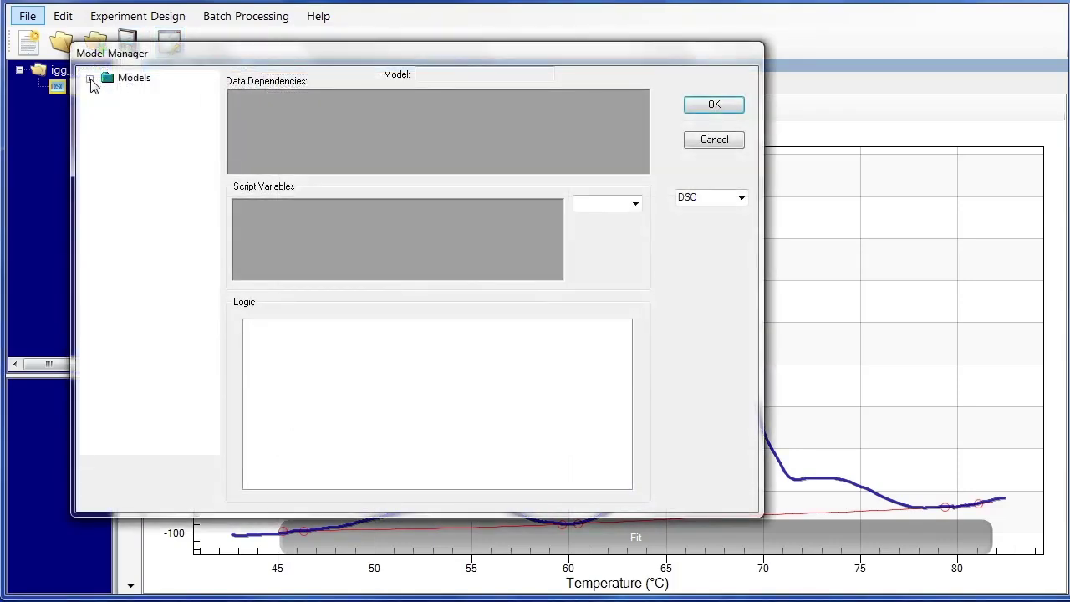
left_click(90, 81)
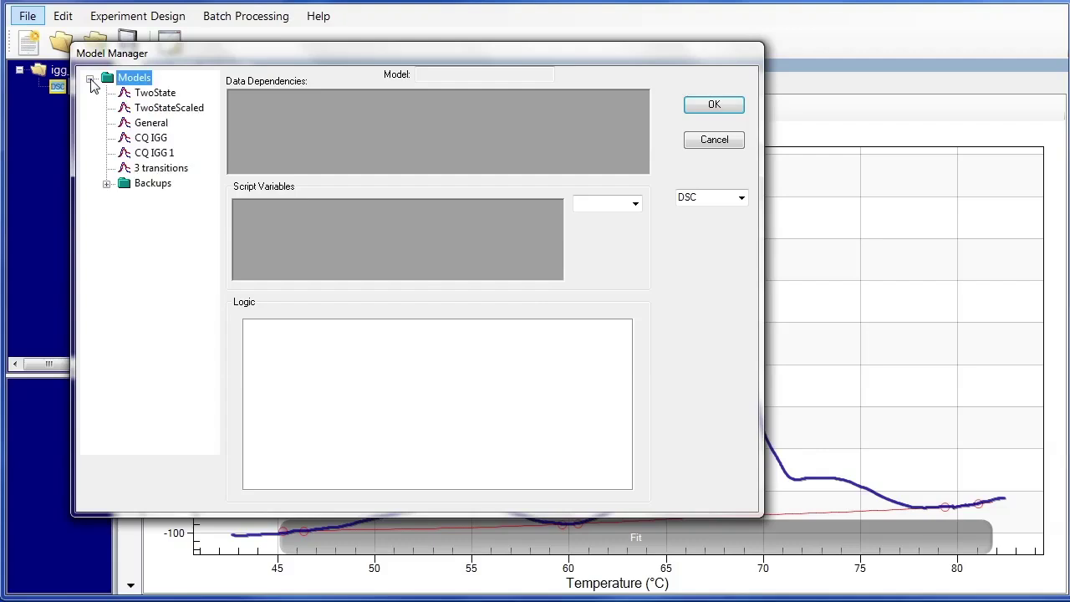
left_click(171, 108)
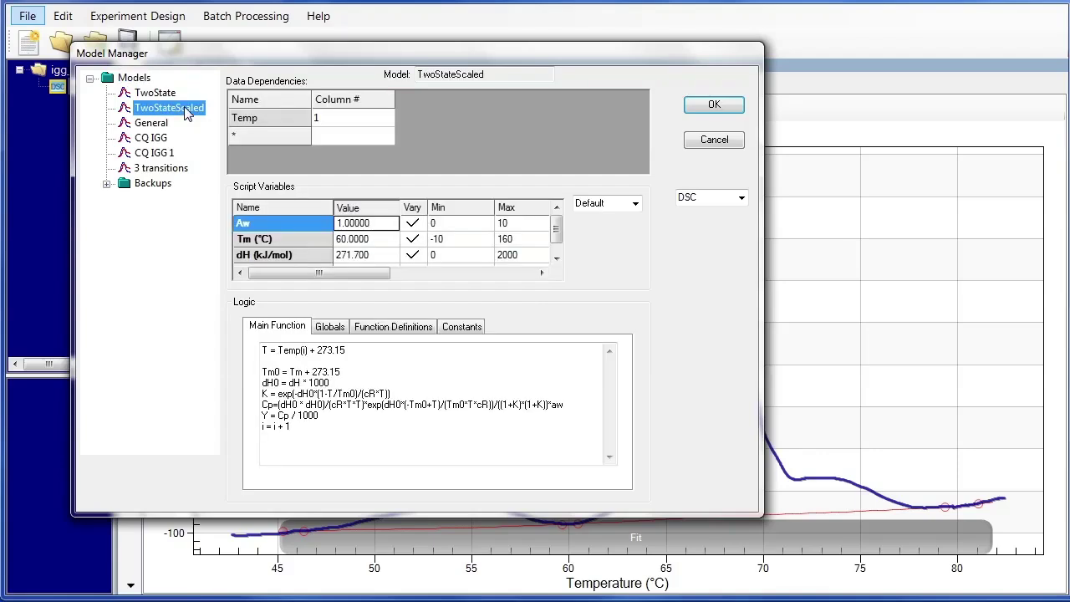
right_click(184, 106)
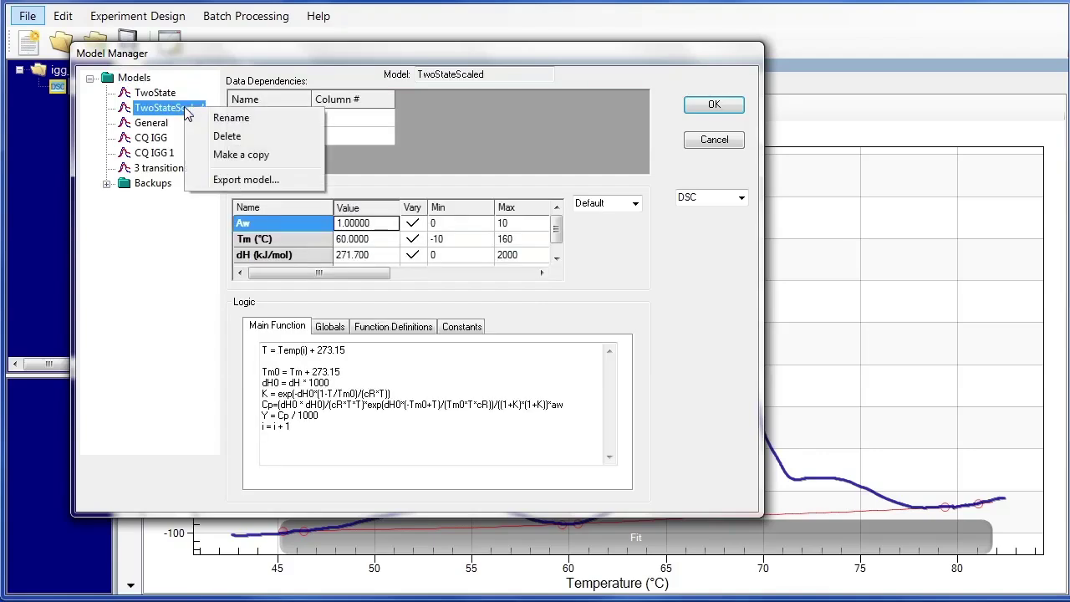
left_click(226, 159)
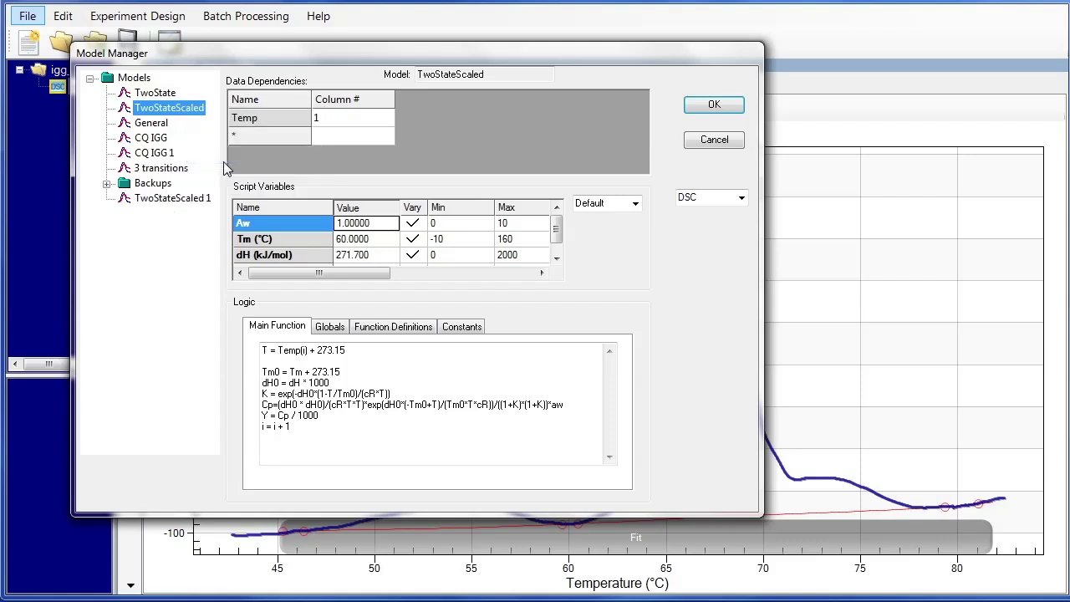
- Rename the copied model to 'igg 3 transitions'
right_click(169, 199)
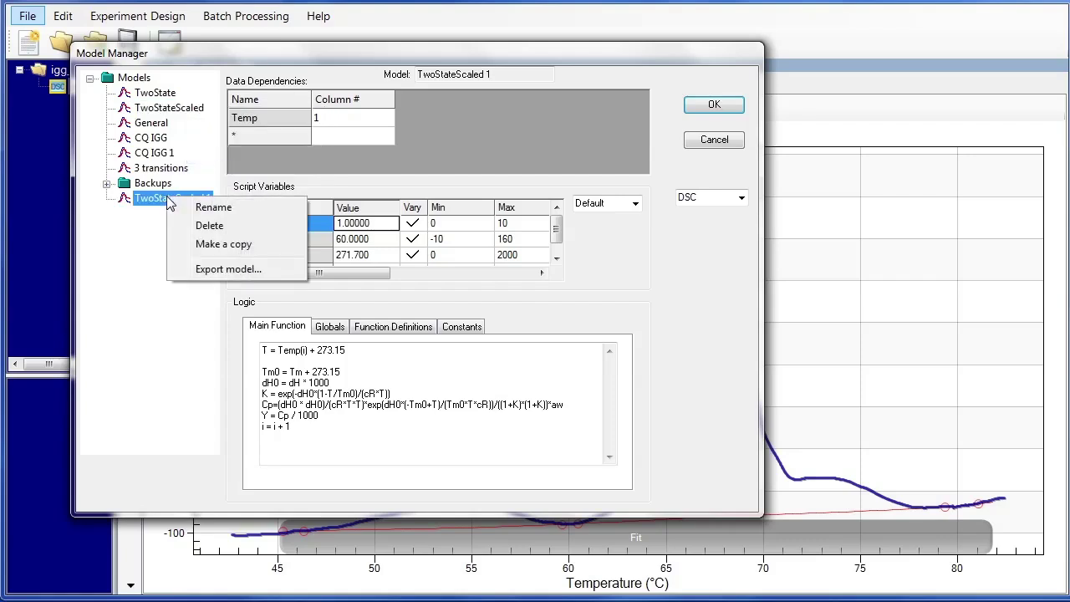
left_click(219, 207)
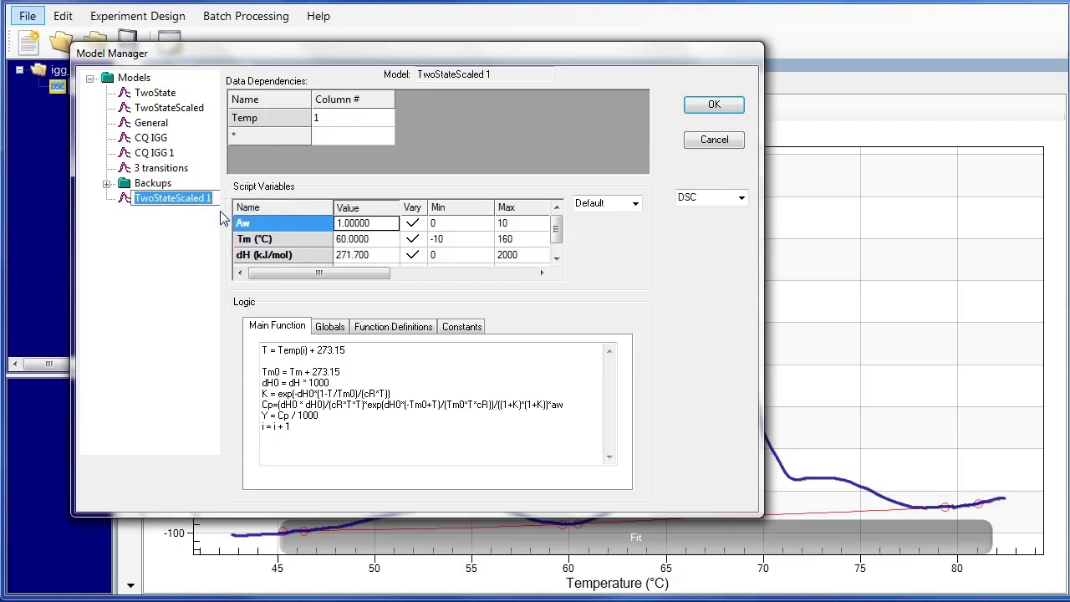
type("igg")
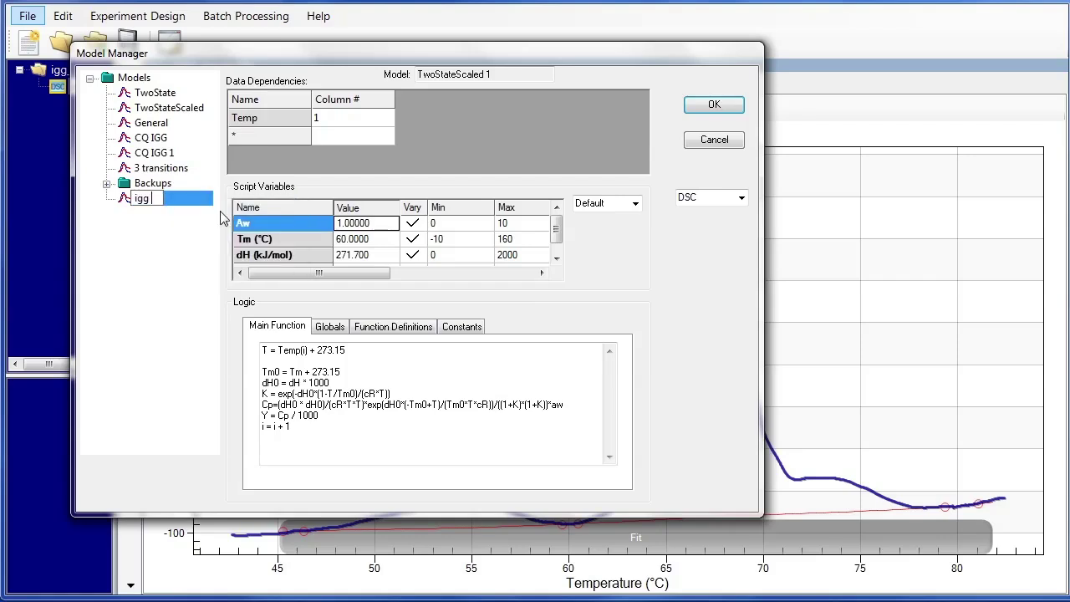
type(" 3 transitions")
key("Return")
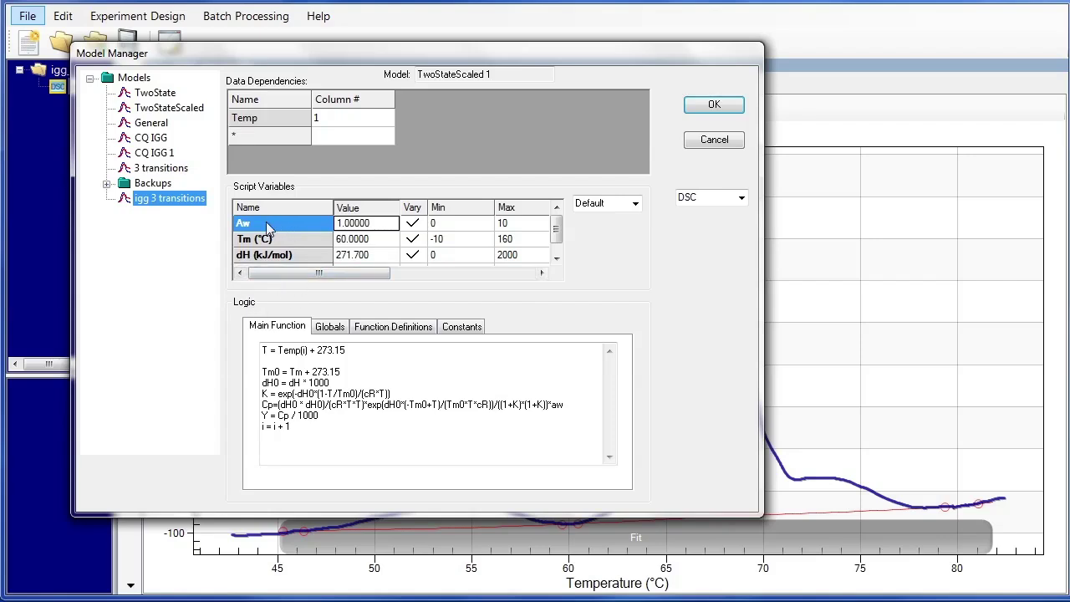
- Rename the Aw script variable to Aw1
left_click(556, 261)
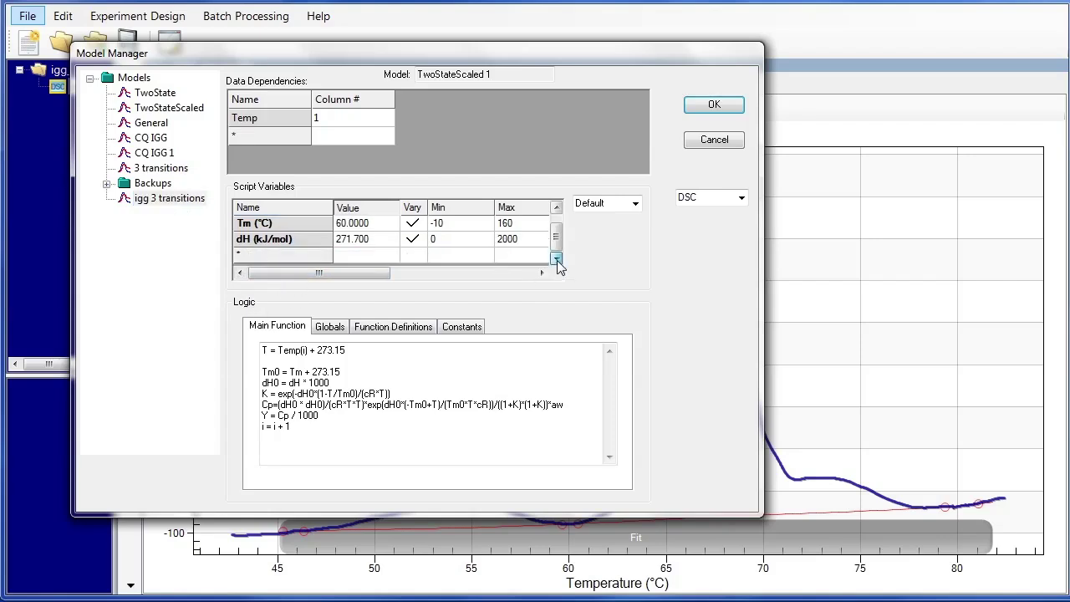
left_click_drag(556, 233, 558, 218)
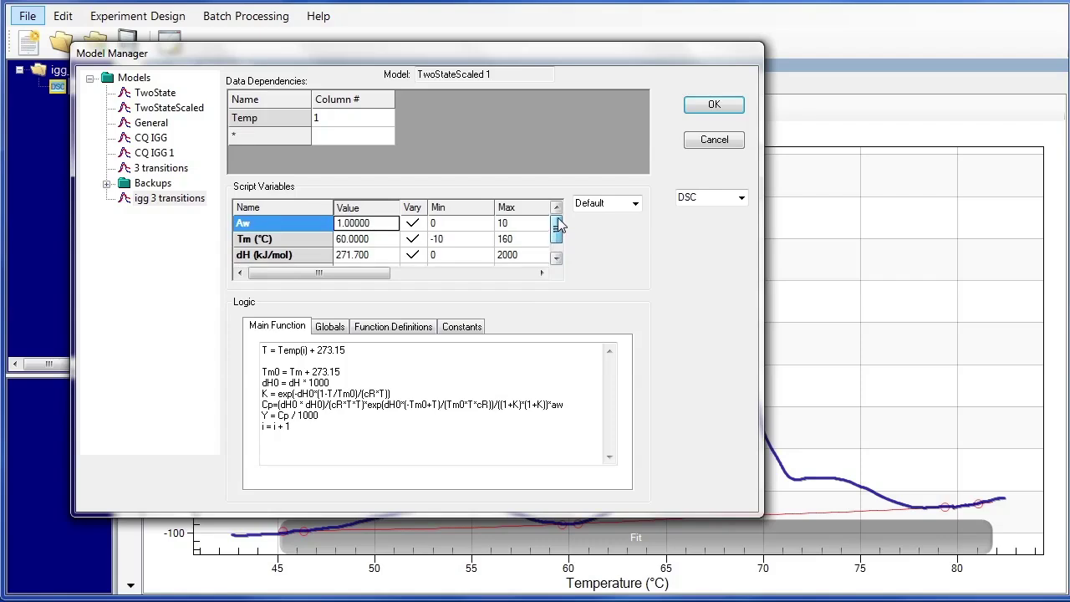
right_click(259, 228)
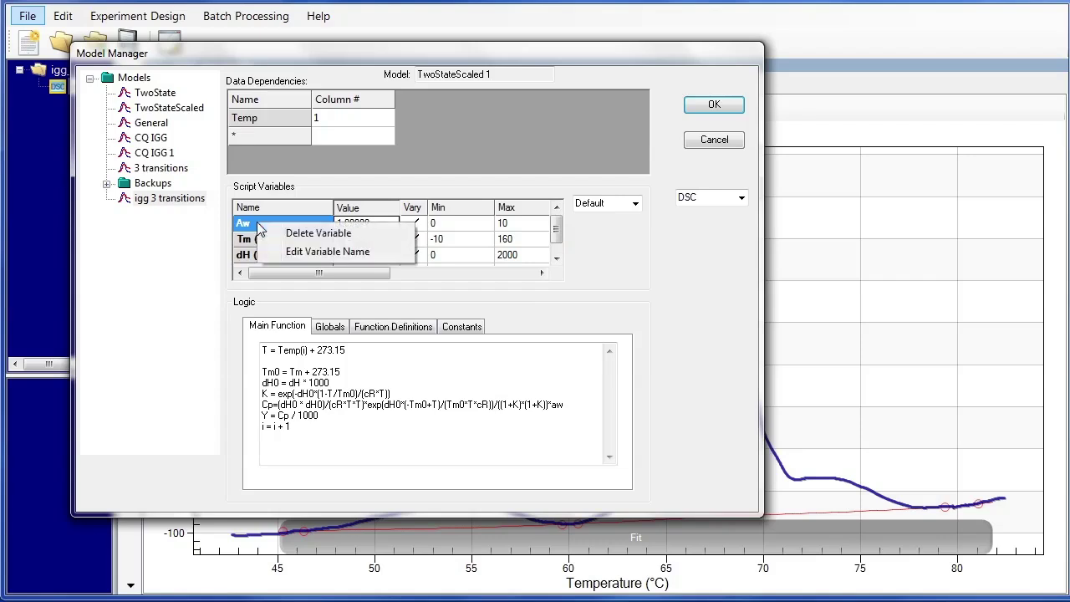
left_click(314, 252)
left_click(317, 274)
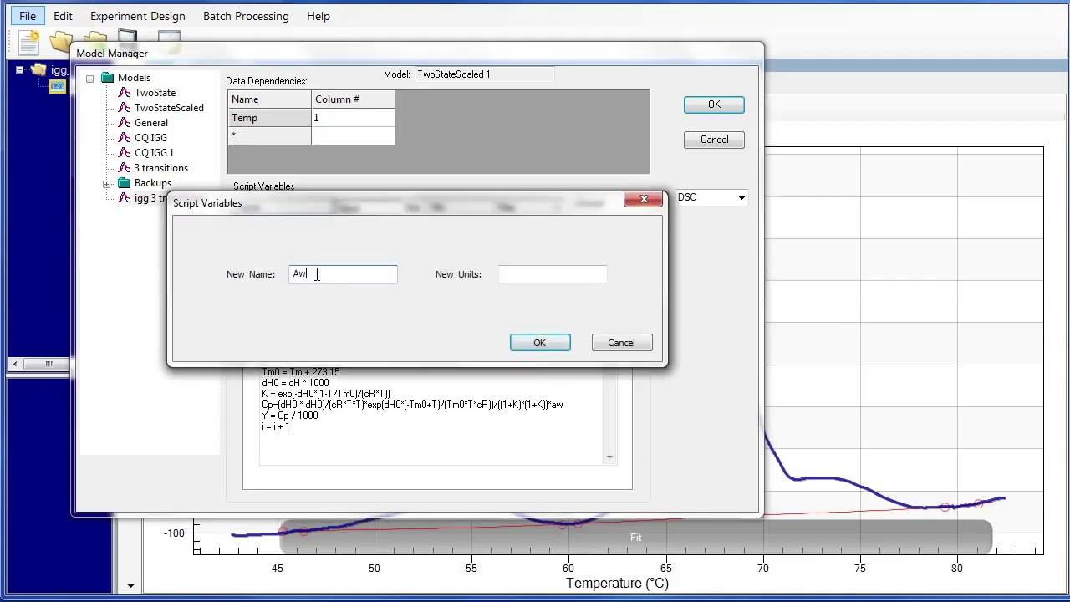
type("1")
left_click(556, 344)
- Rename the Tm variable to Tm1, keeping its °C units
left_click(247, 241)
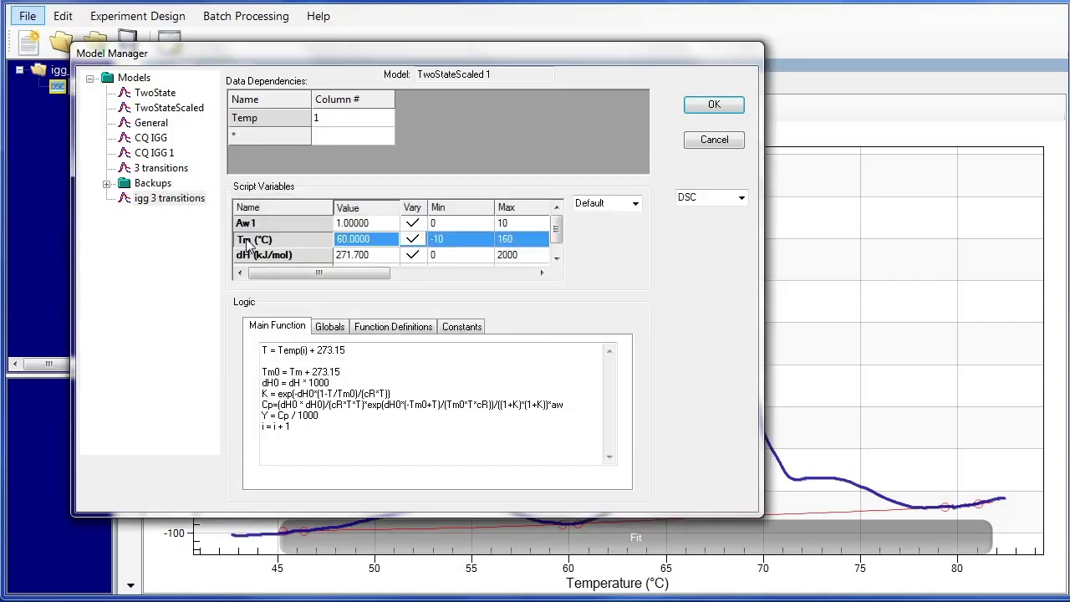
right_click(247, 243)
left_click(302, 269)
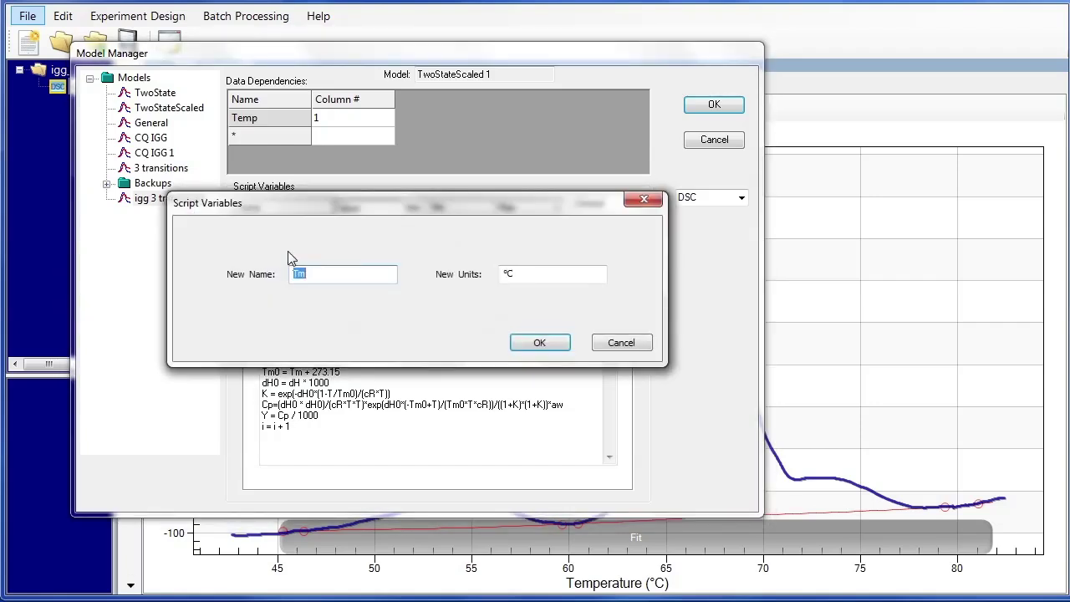
left_click(320, 283)
type("1")
double_click(510, 276)
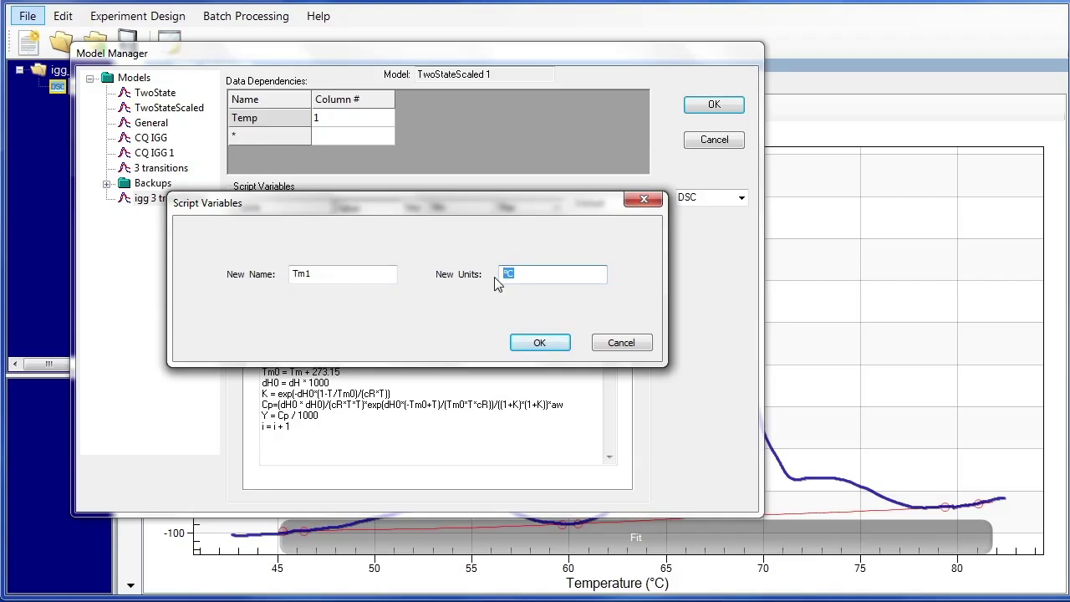
left_click(540, 343)
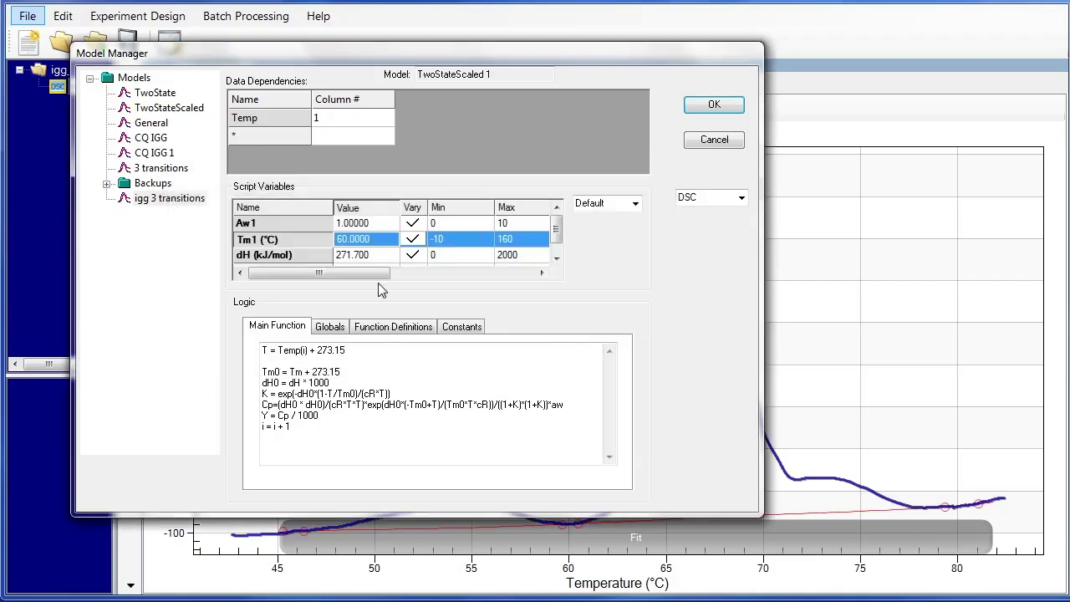
- Rename the dH variable to dH1
right_click(256, 255)
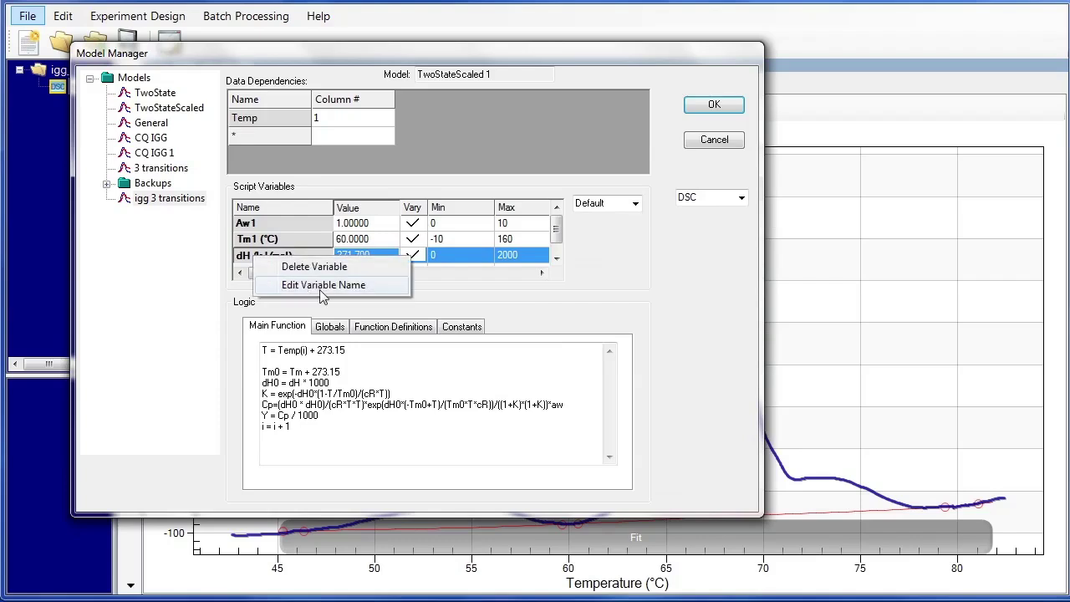
left_click(323, 285)
left_click(312, 274)
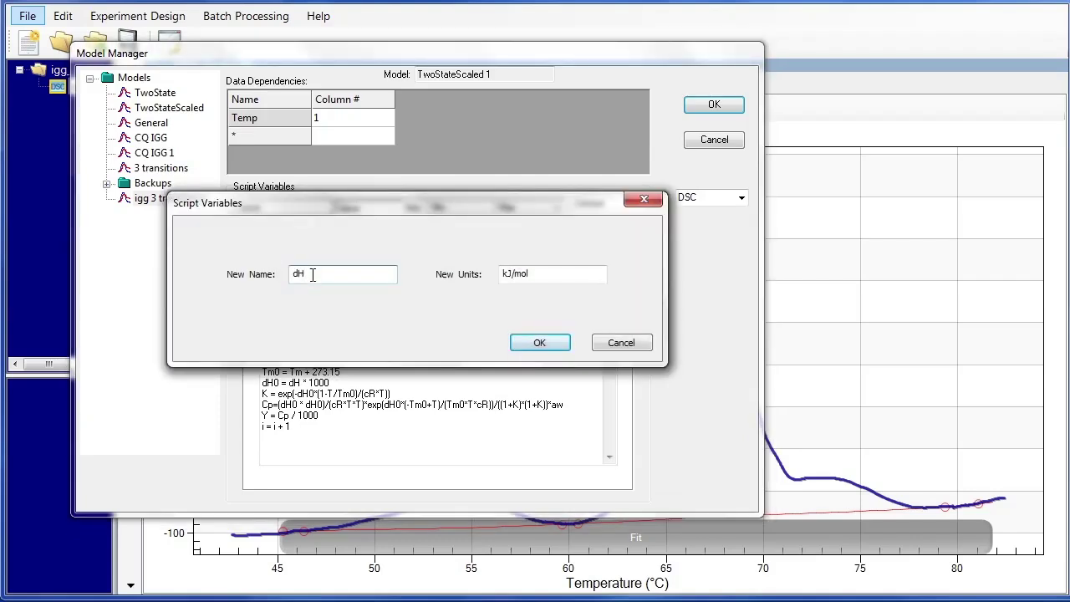
type("1")
left_click(539, 343)
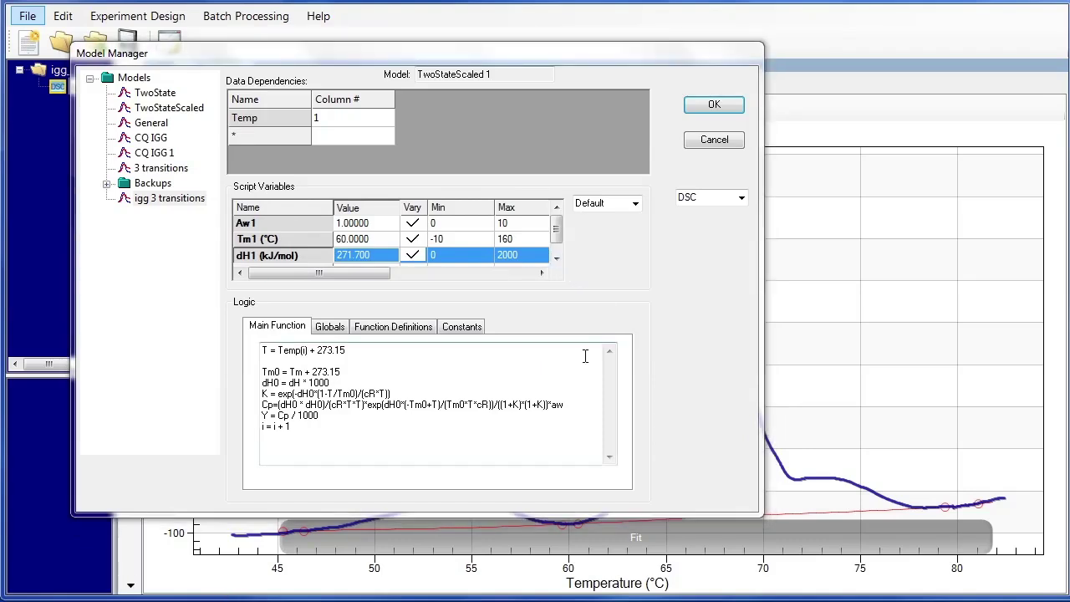
- Add script variables Aw2 and Tm2 with units °C
left_click(556, 258)
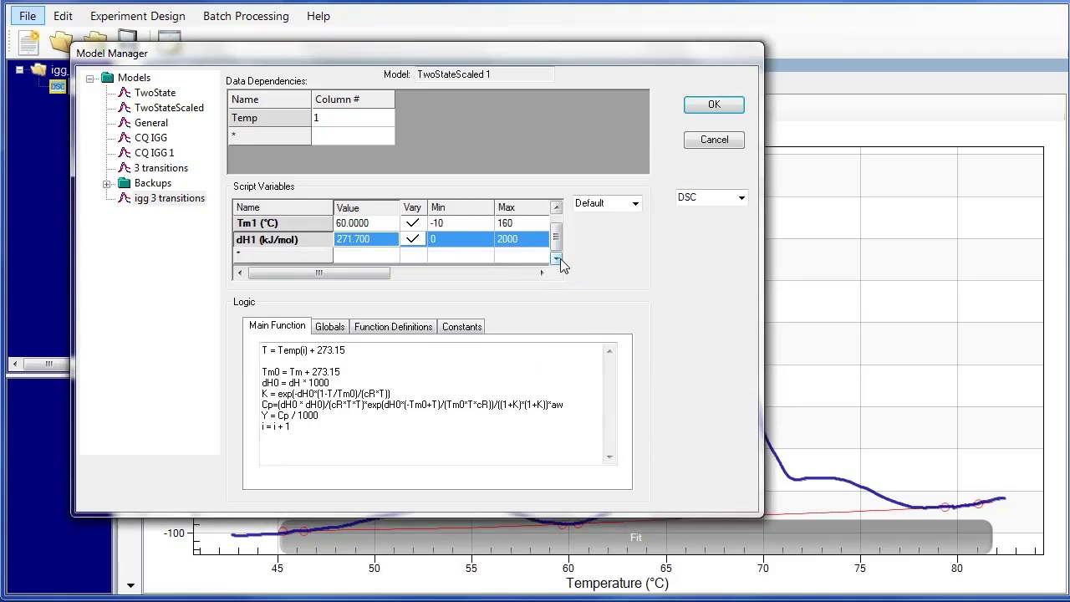
left_click(275, 256)
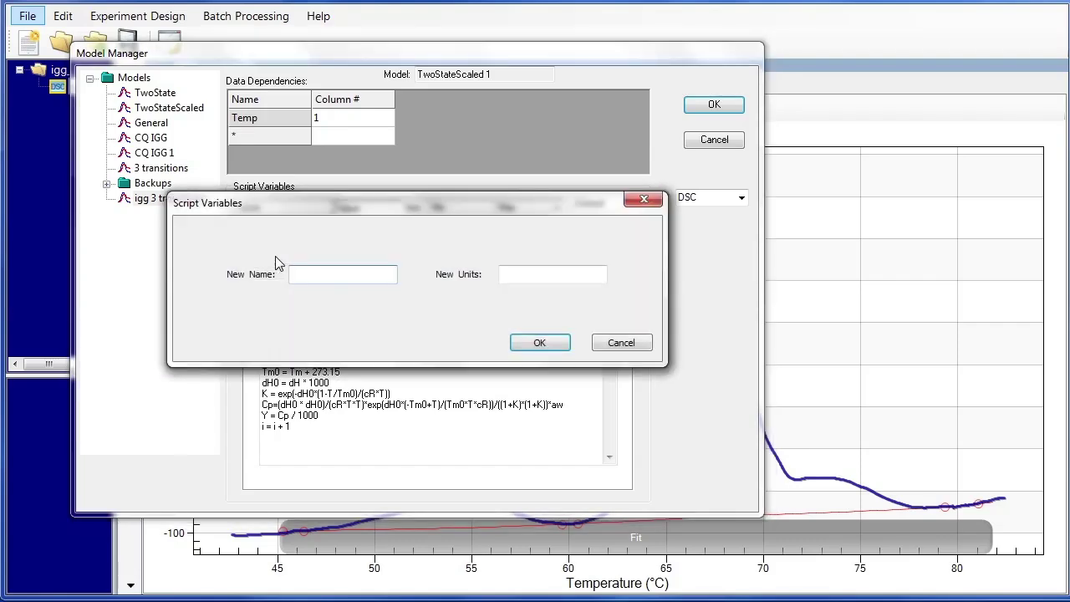
type("Aw2")
left_click(548, 344)
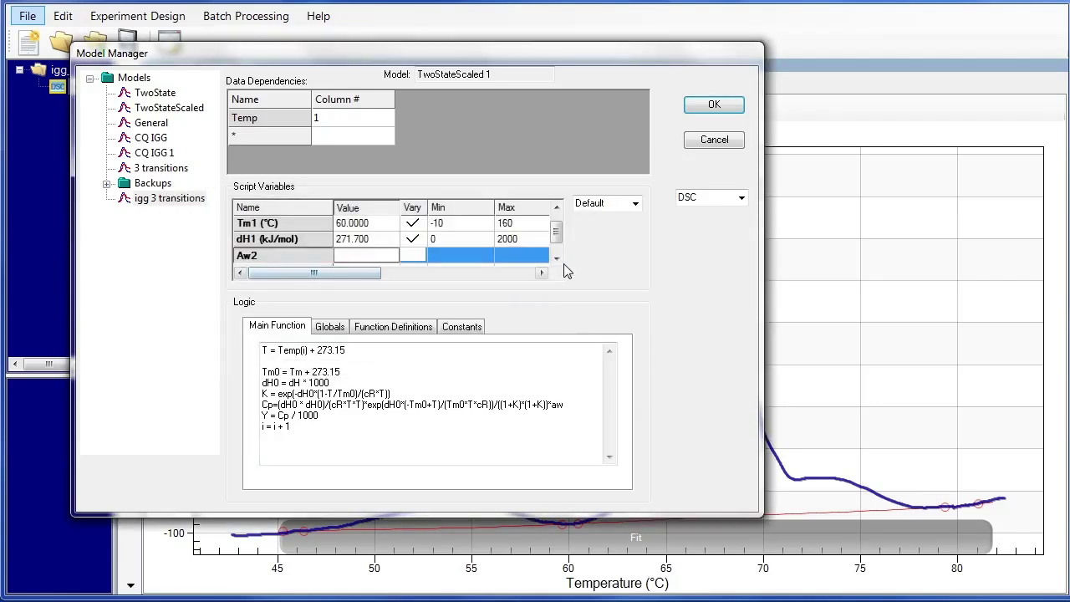
left_click(556, 259)
left_click(288, 255)
type("T")
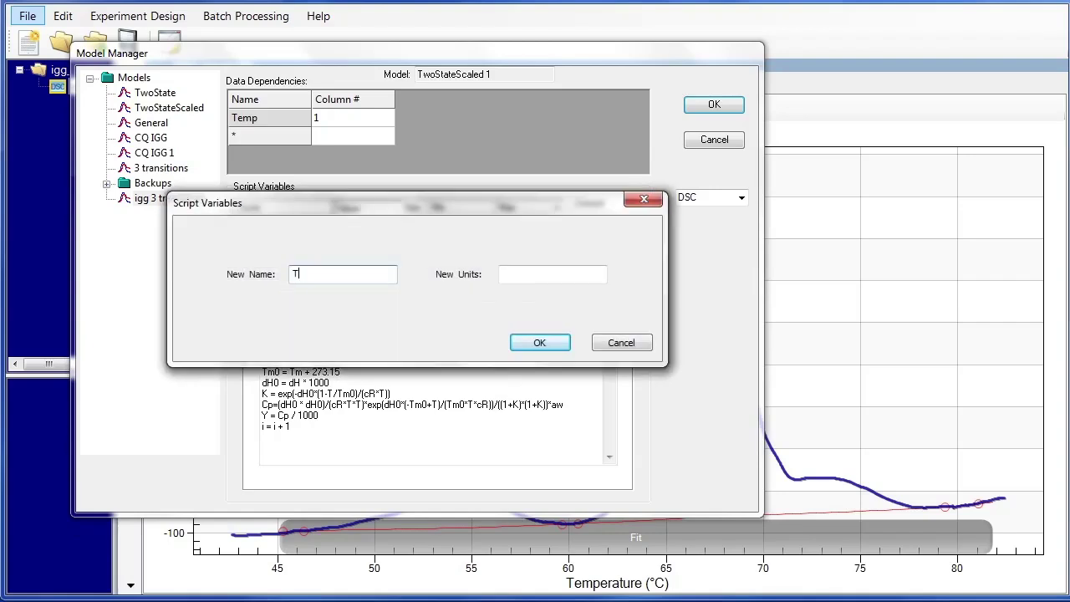
type("m2")
left_click(532, 282)
type("°C")
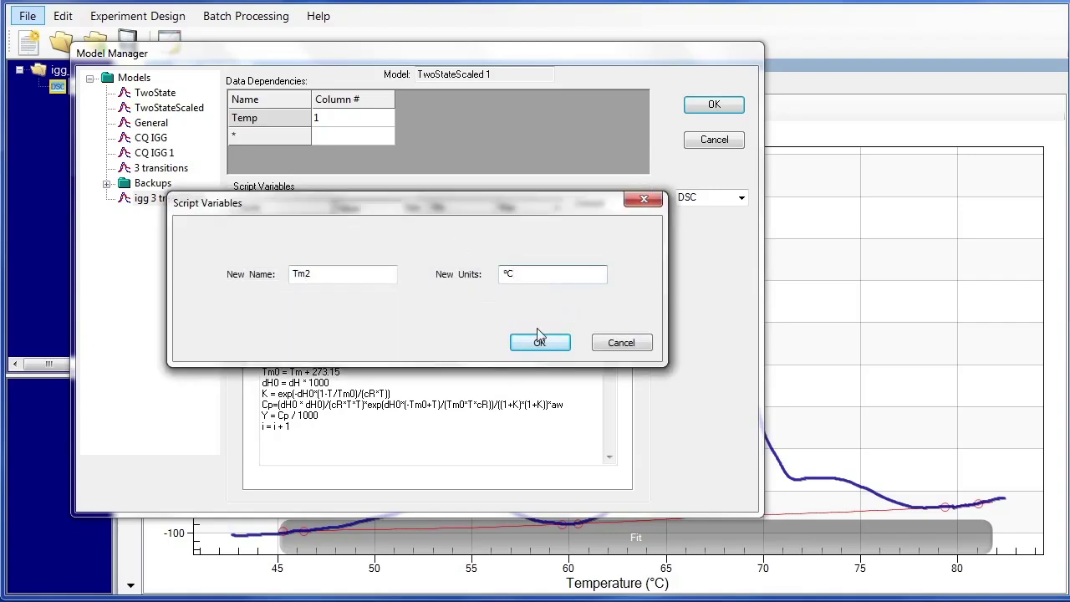
left_click(540, 342)
- Add the dH2 variable with units kJ/mol
left_click(555, 258)
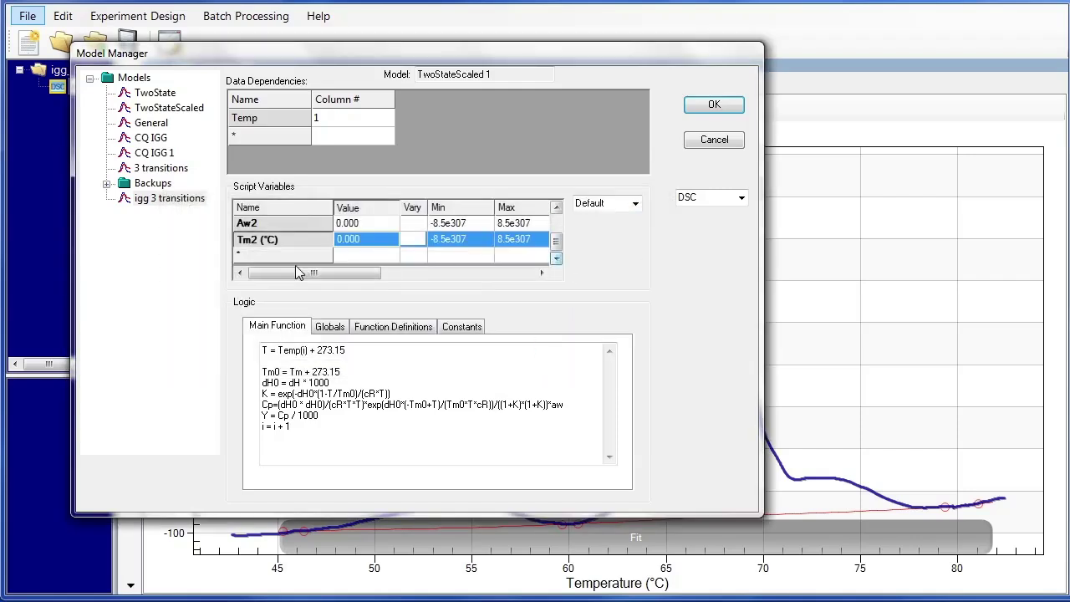
left_click(264, 262)
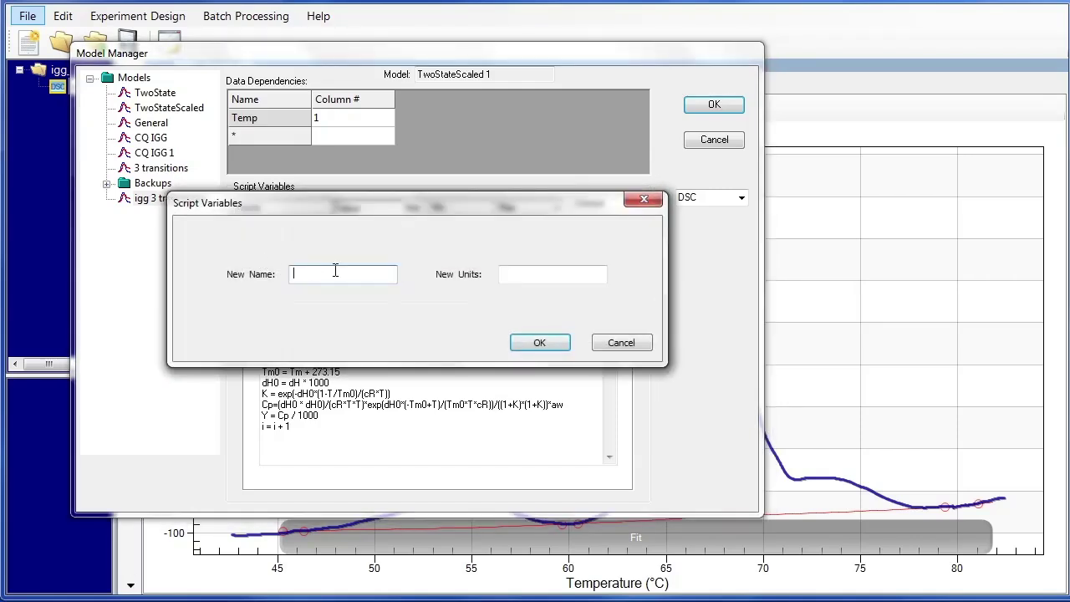
type("dH2")
left_click(550, 277)
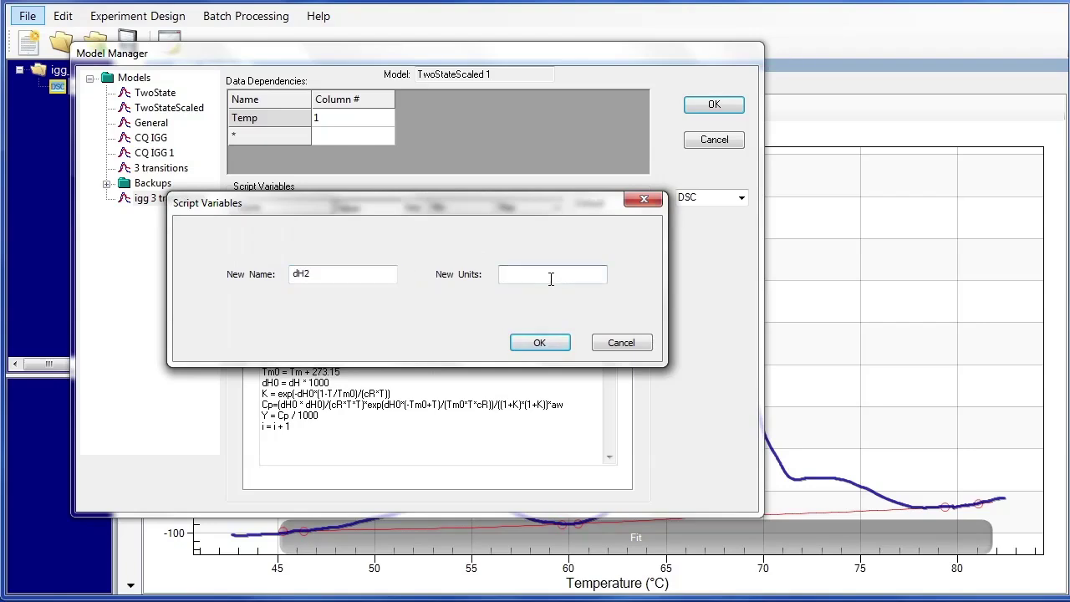
type("kJ/mol")
left_click(545, 343)
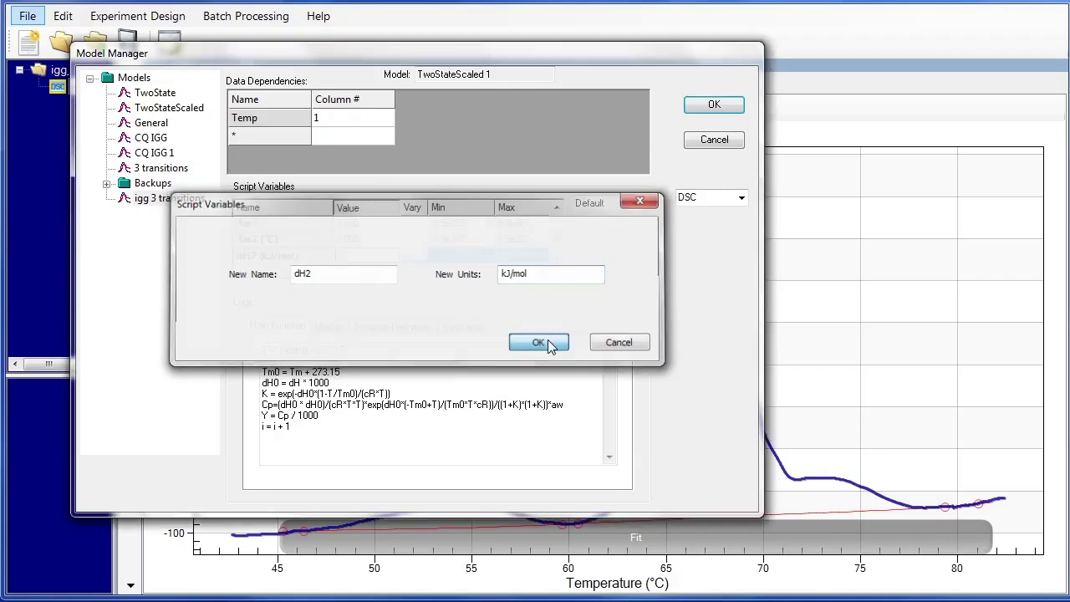
- Add Tm3 in °C and dH3 in kJ/mol as new variables
left_click(555, 258)
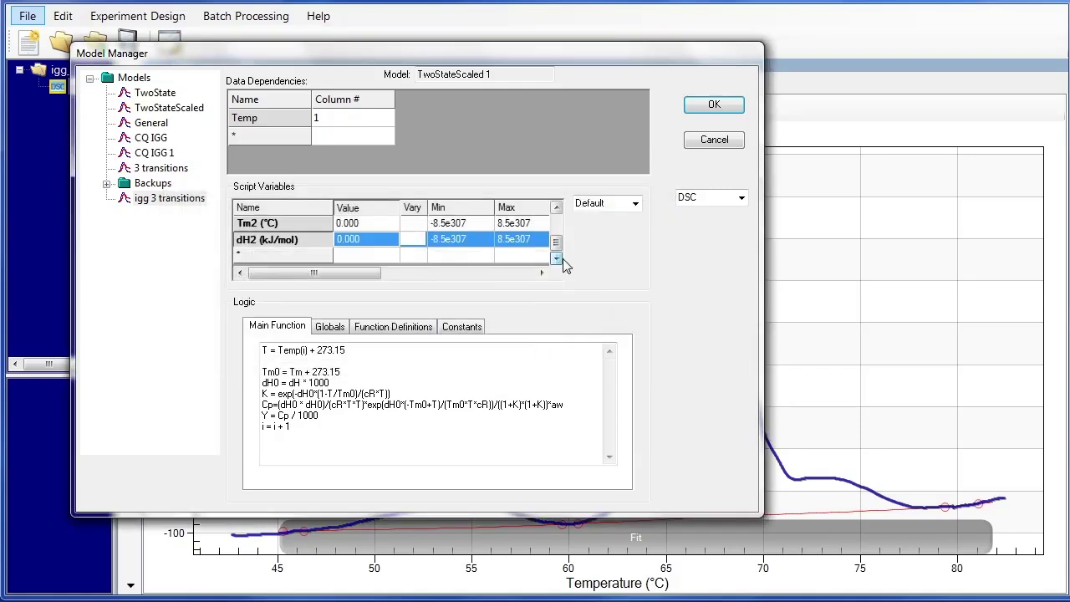
left_click(243, 253)
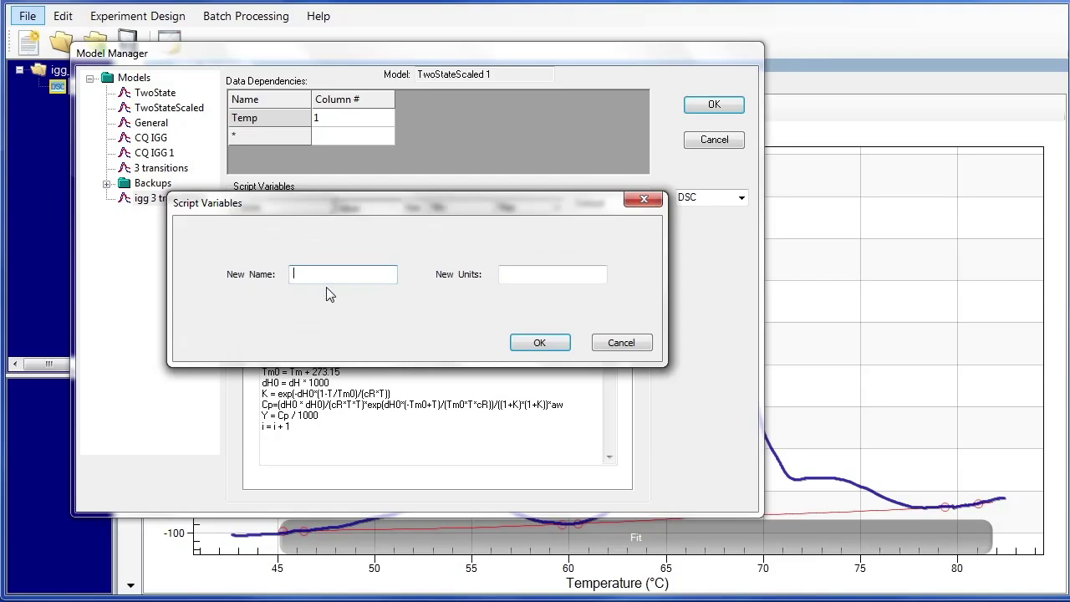
type("Aw0")
key("BackSpace")
key("BackSpace")
key("BackSpace")
type("Tm3")
left_click(577, 274)
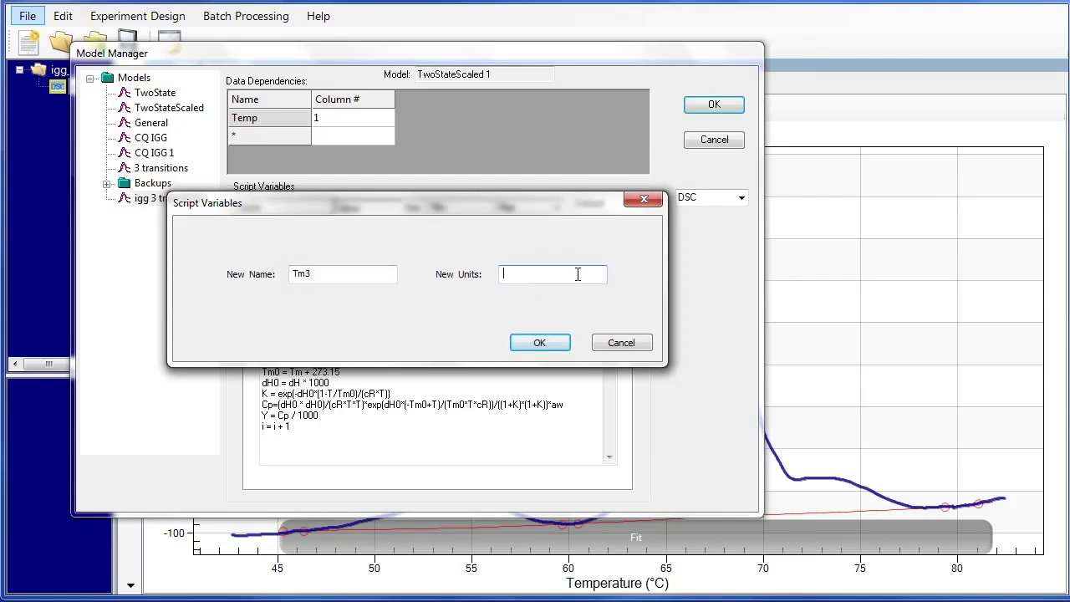
type("°C")
key("Return")
left_click(317, 272)
type("dH3")
left_click(552, 274)
type("kJ/mol")
left_click(540, 343)
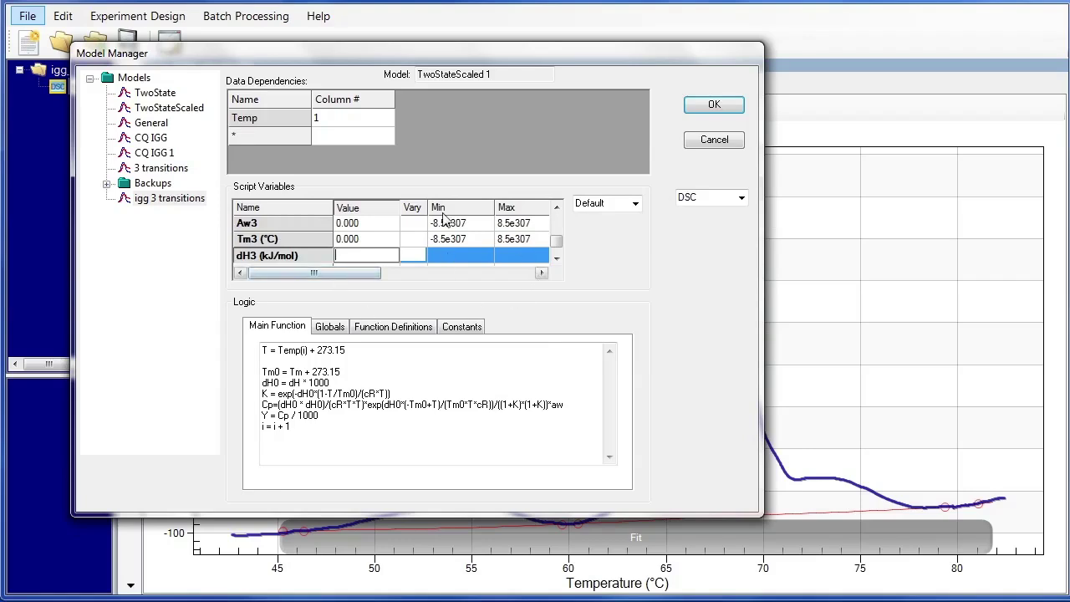
- Accept the model edits and scroll the Script Variables grid to the Aw2 starting value
left_click(712, 106)
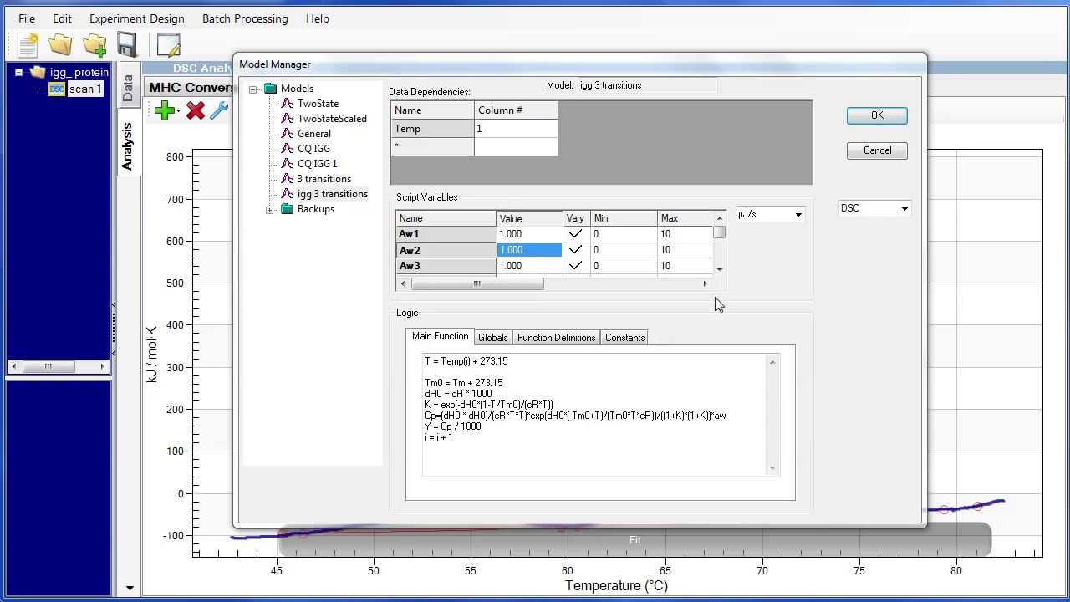
left_click(719, 269)
left_click(719, 269)
left_click(719, 269)
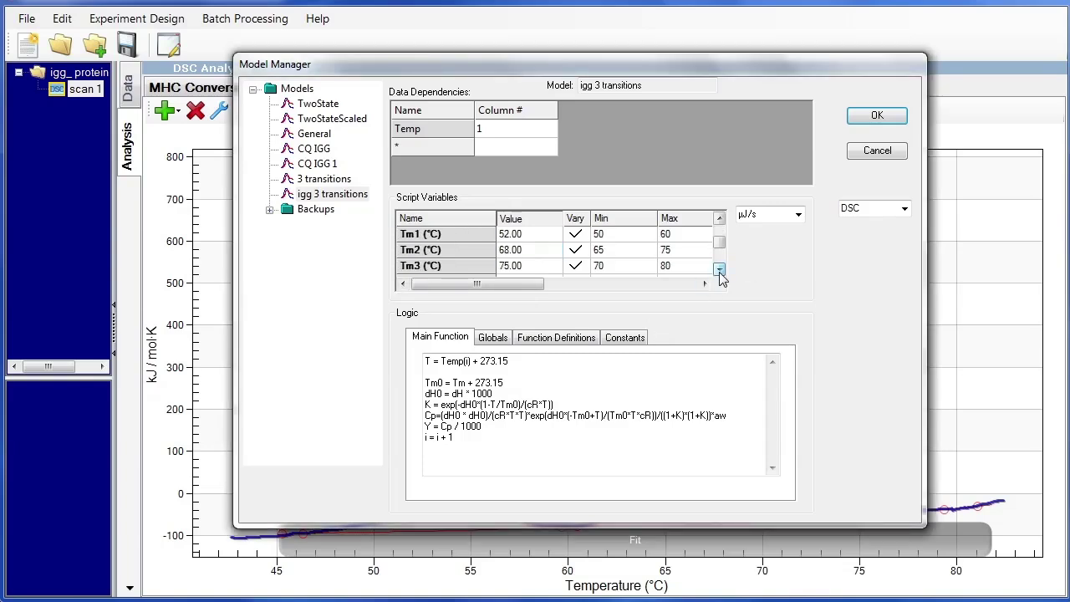
double_click(719, 269)
double_click(719, 269)
left_click_drag(719, 261, 719, 227)
left_click(526, 250)
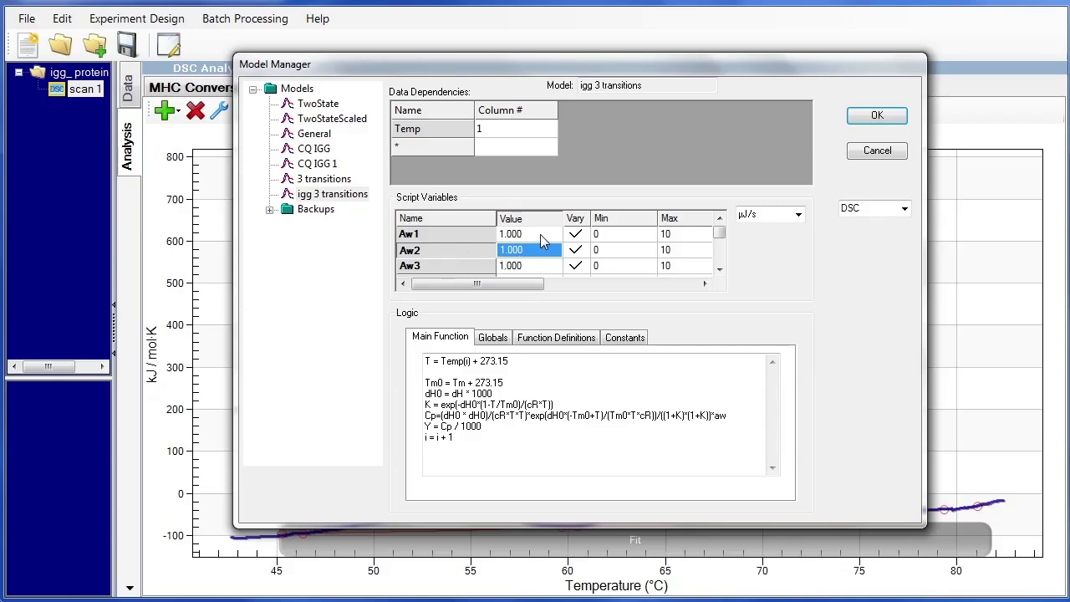
- Review the remaining starting values and limits, then move the editor top-left beside the thermogram
left_click(704, 285)
left_click(704, 285)
left_click(704, 285)
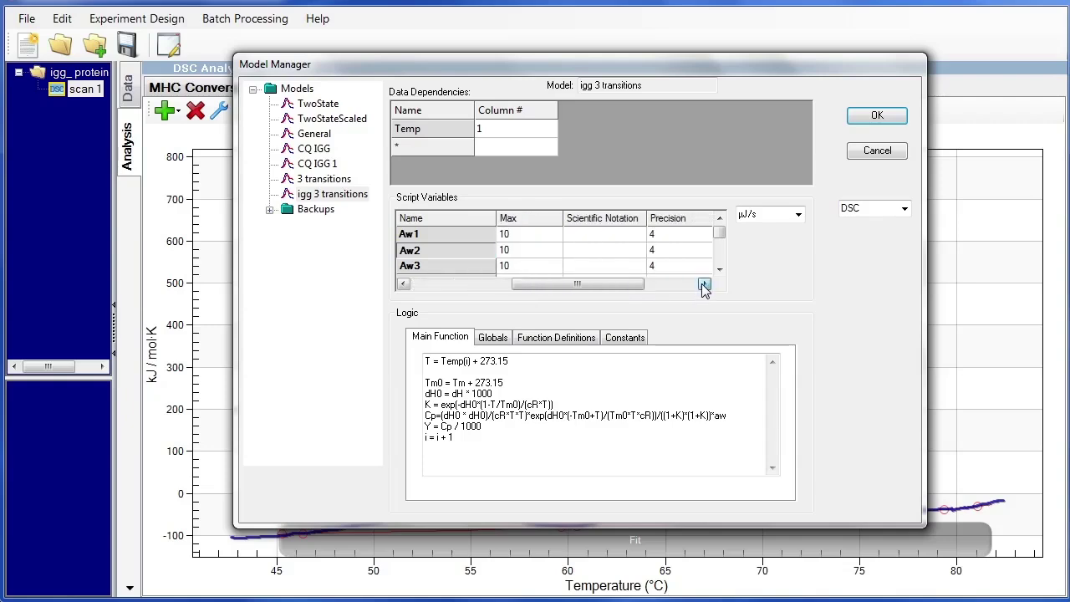
left_click(704, 285)
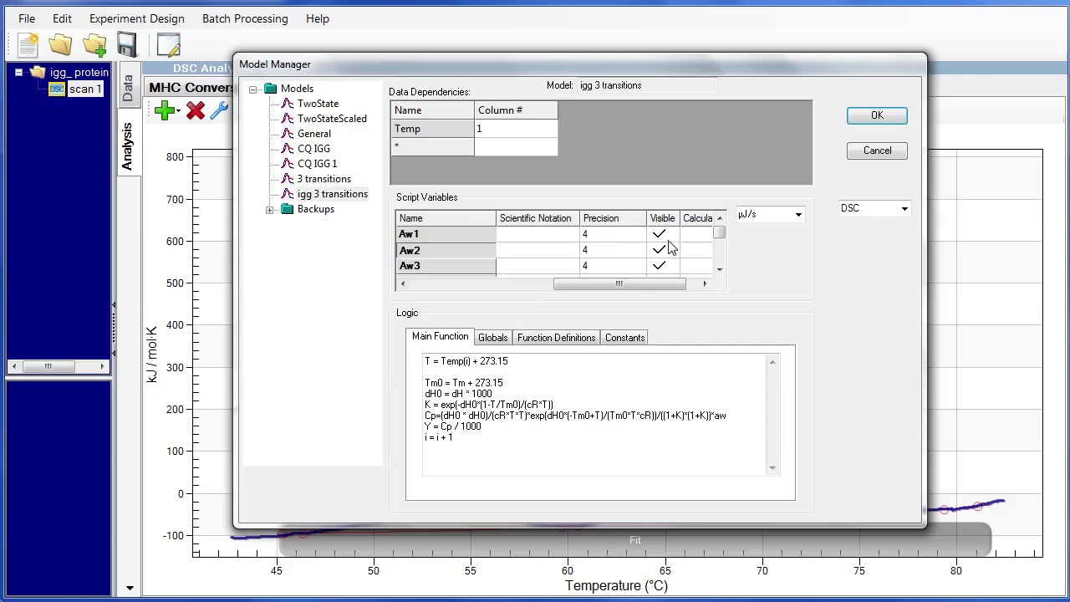
left_click_drag(669, 283, 535, 299)
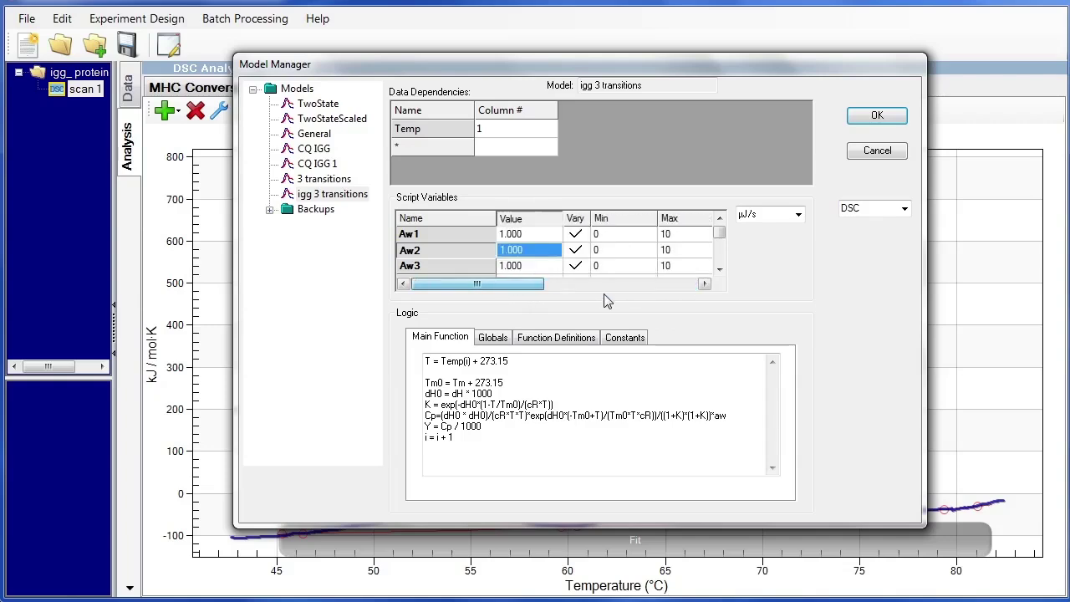
left_click(719, 269)
left_click(719, 269)
left_click(719, 269)
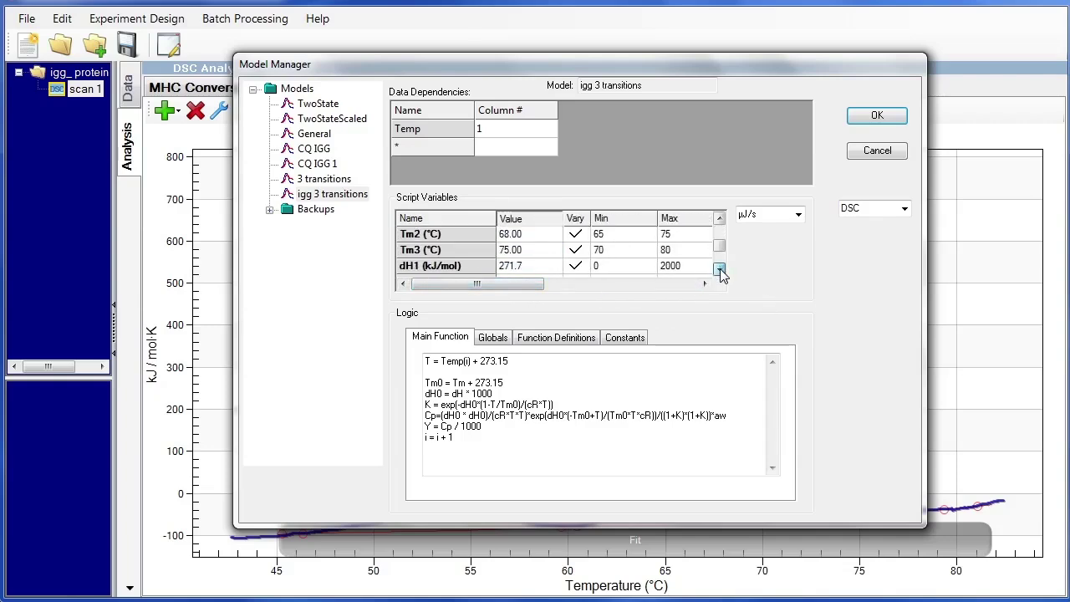
left_click(719, 269)
left_click(719, 269)
left_click(719, 269)
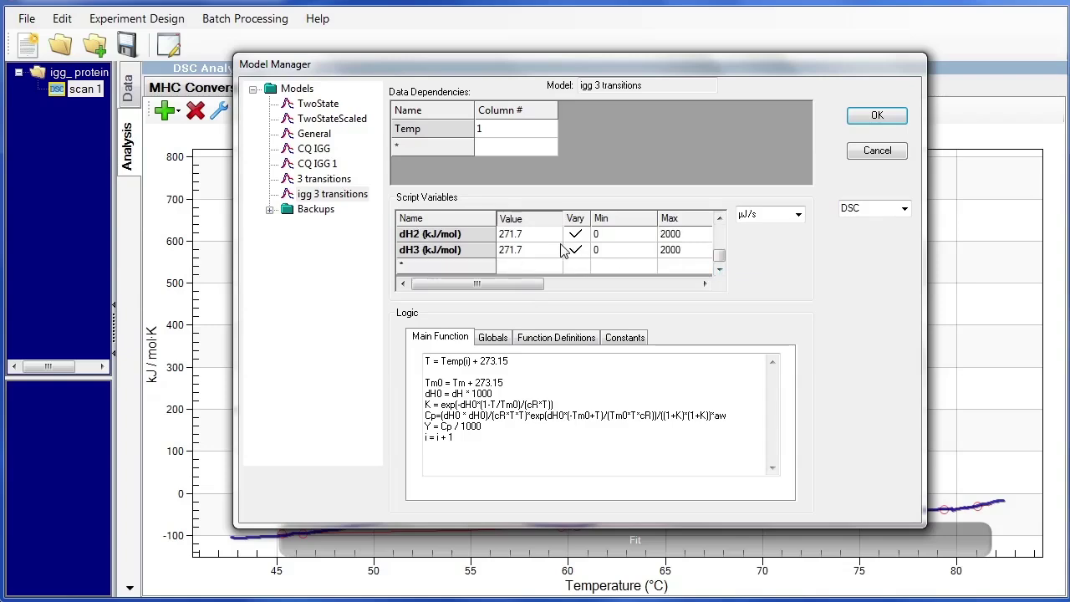
left_click(719, 219)
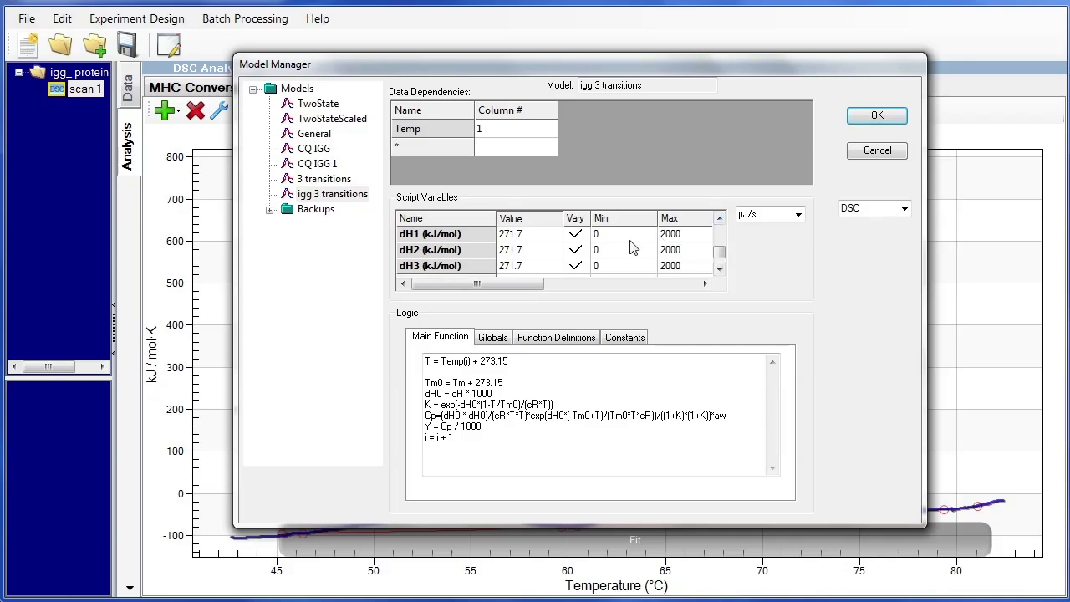
left_click(719, 219)
left_click(718, 219)
left_click(719, 219)
left_click(719, 219)
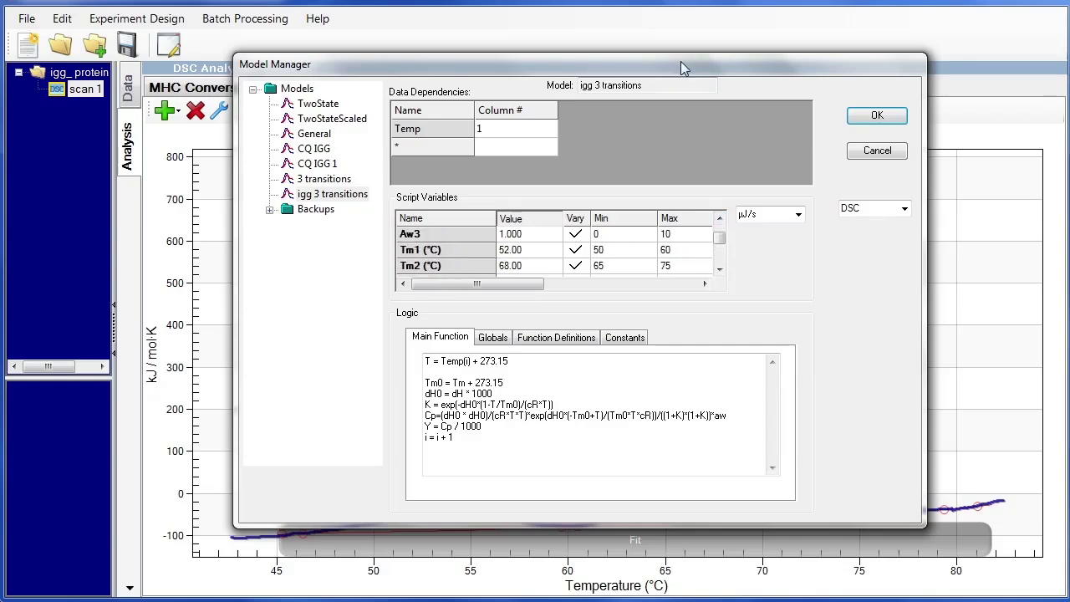
left_click_drag(680, 65, 528, 11)
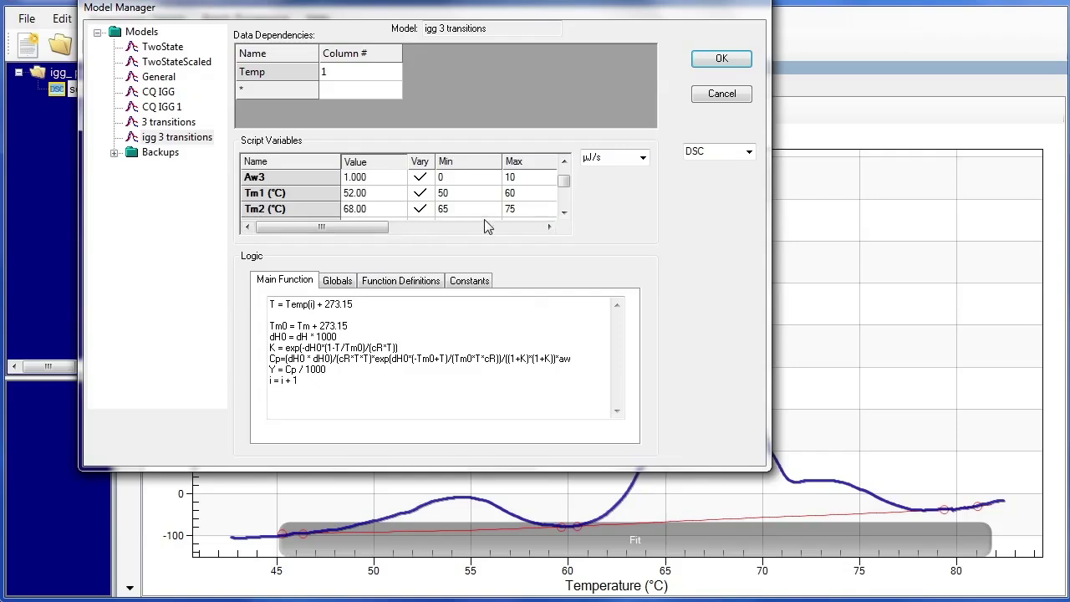
- Paste two more copies of the Tm0–Cp transition block below the original in Main Function
left_click(564, 212)
left_click(564, 213)
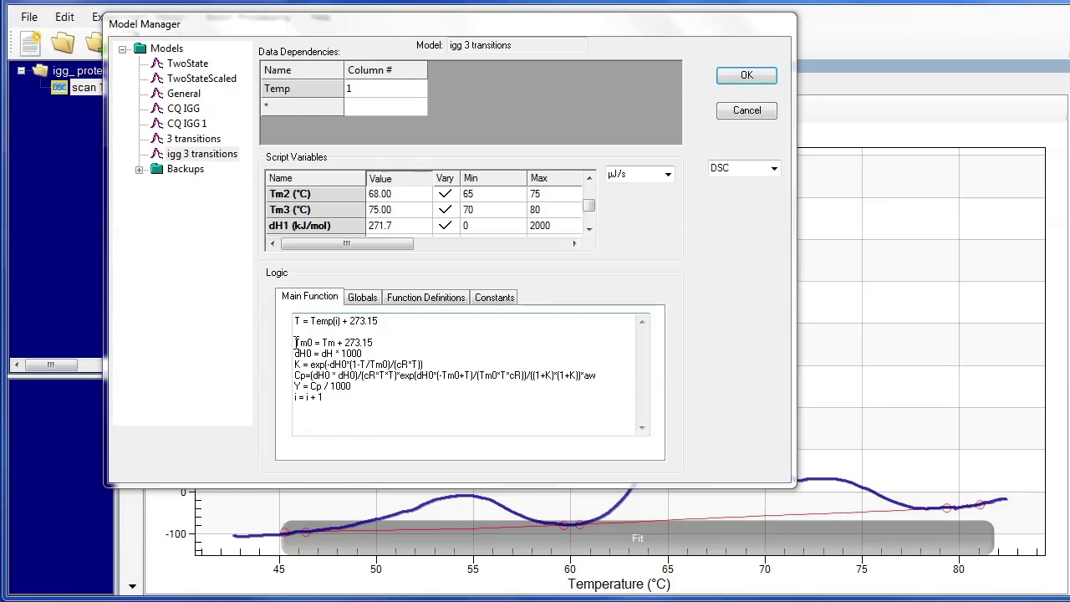
left_click_drag(295, 343, 607, 374)
key("ctrl+c")
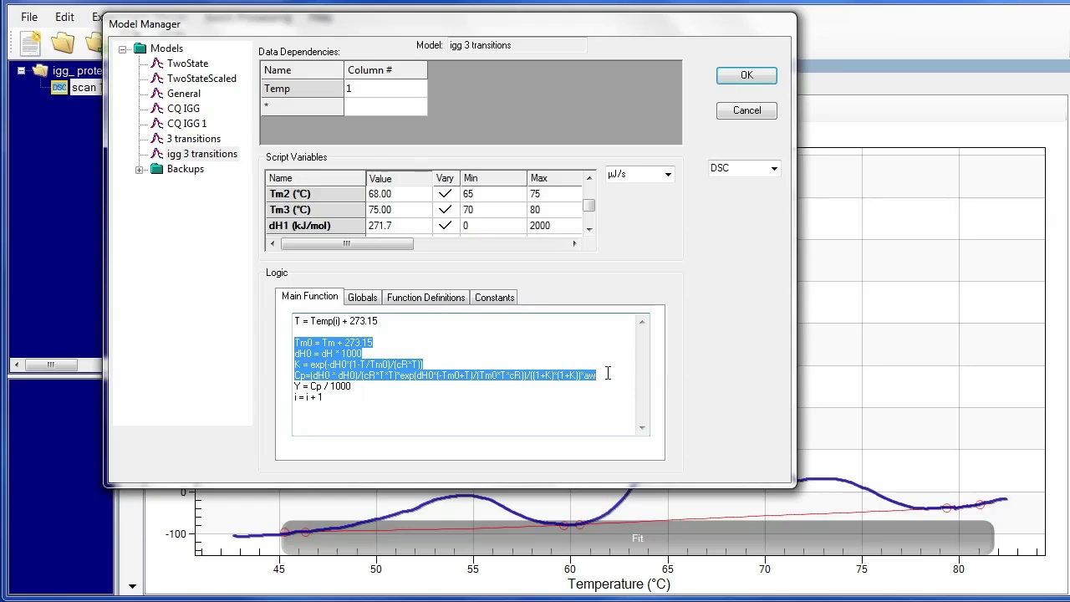
left_click(607, 373)
key("Return")
key("Return")
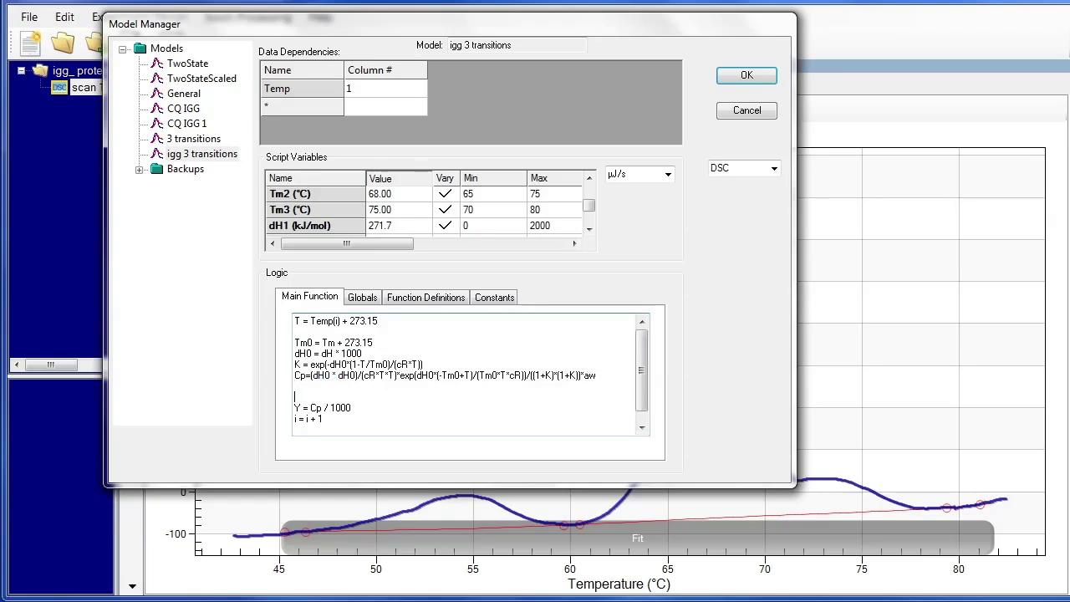
key("ctrl+v")
key("Return")
key("Return")
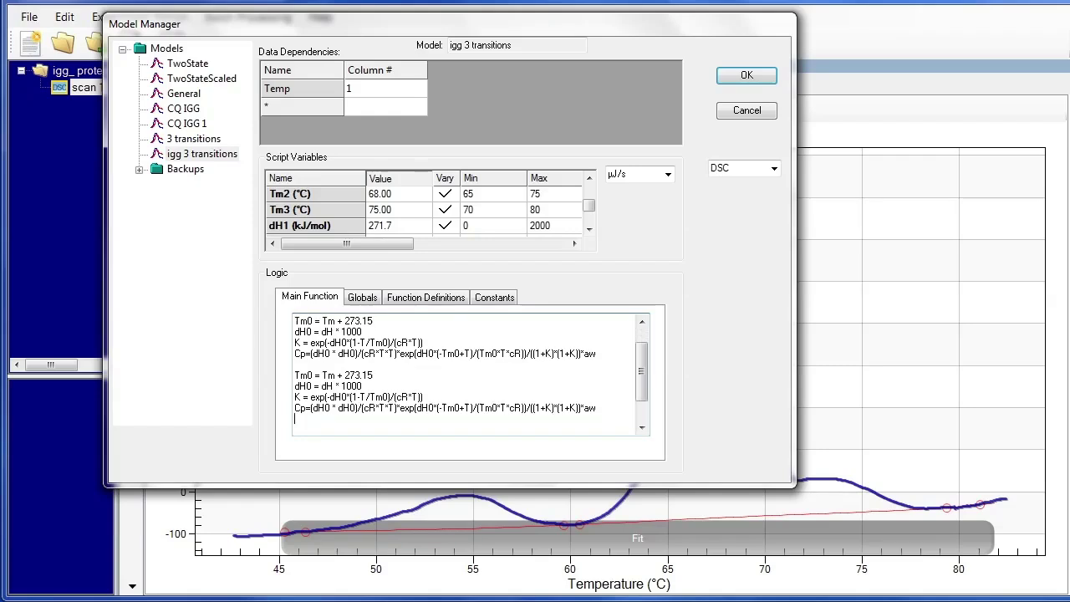
key("ctrl+v")
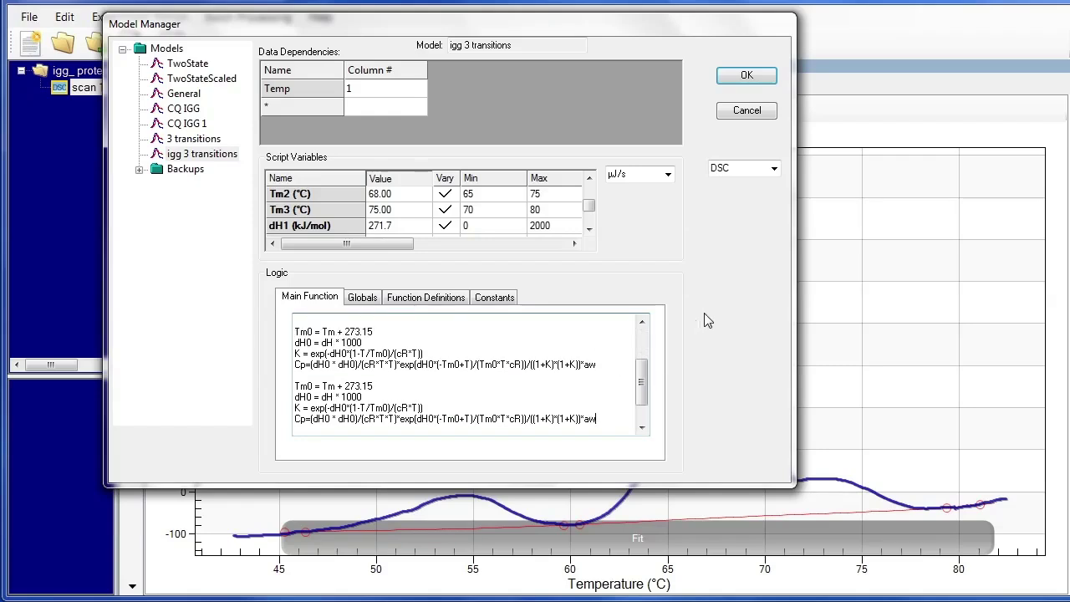
left_click_drag(642, 386, 641, 316)
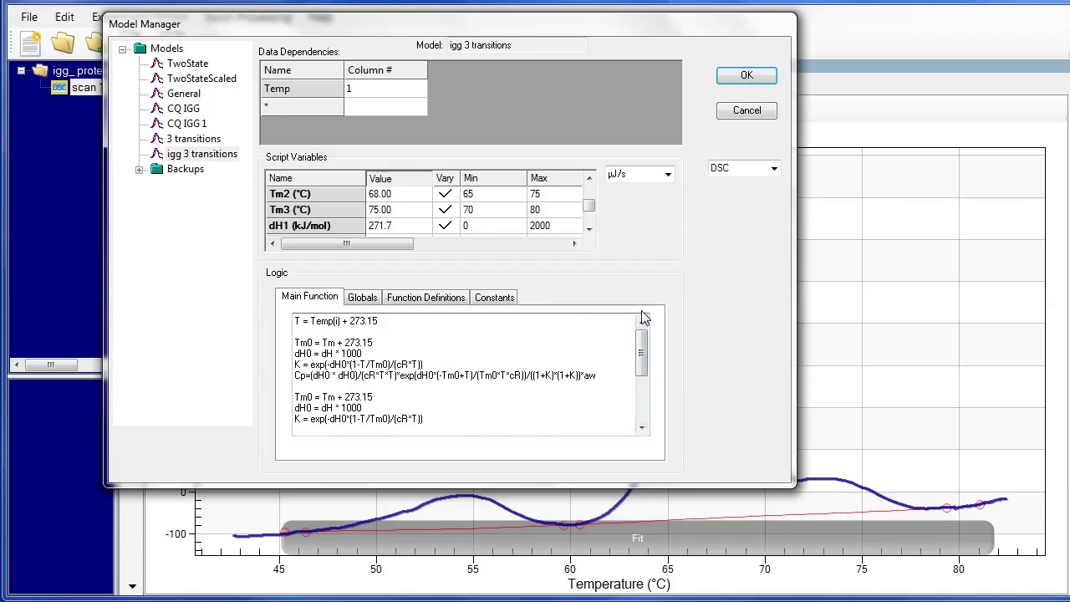
- Rewrite the first block's Tm0, dH and K lines as Tm01, dH01 and K1
left_click(312, 343)
type("1")
type("1")
type("1")
type("1")
left_click(342, 365)
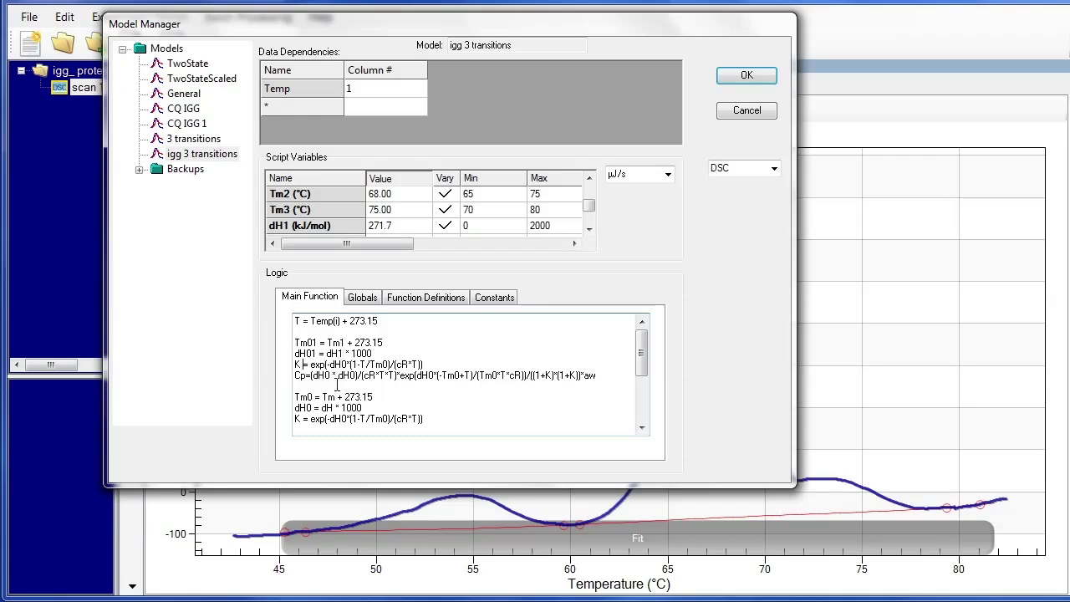
type("1")
left_click(350, 364)
type("1")
left_click(406, 364)
type("1")
key("BackSpace")
type("1")
- Make the Cp line Cp1, suffixing each dH0, Tm0, K and aw term with 1
left_click(305, 375)
type("1")
left_click(334, 375)
type("1")
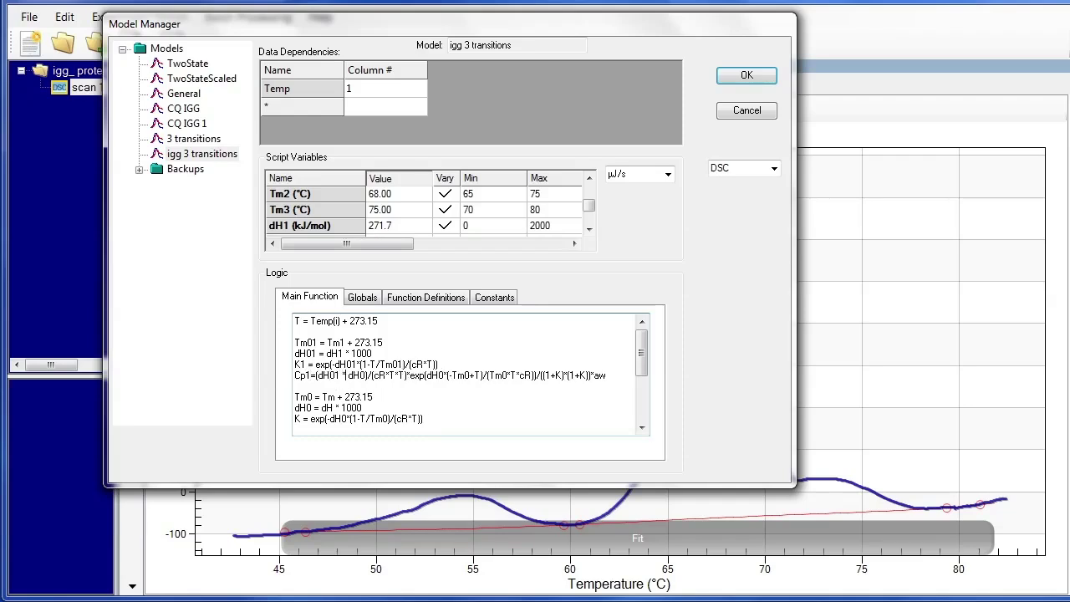
left_click(371, 375)
type("1")
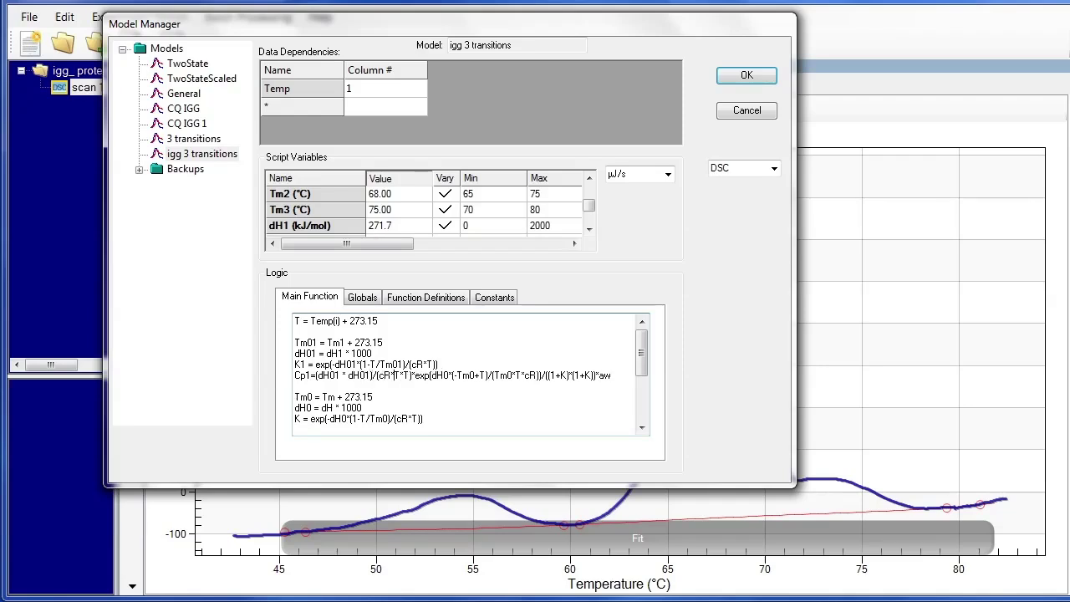
left_click(450, 375)
type("1")
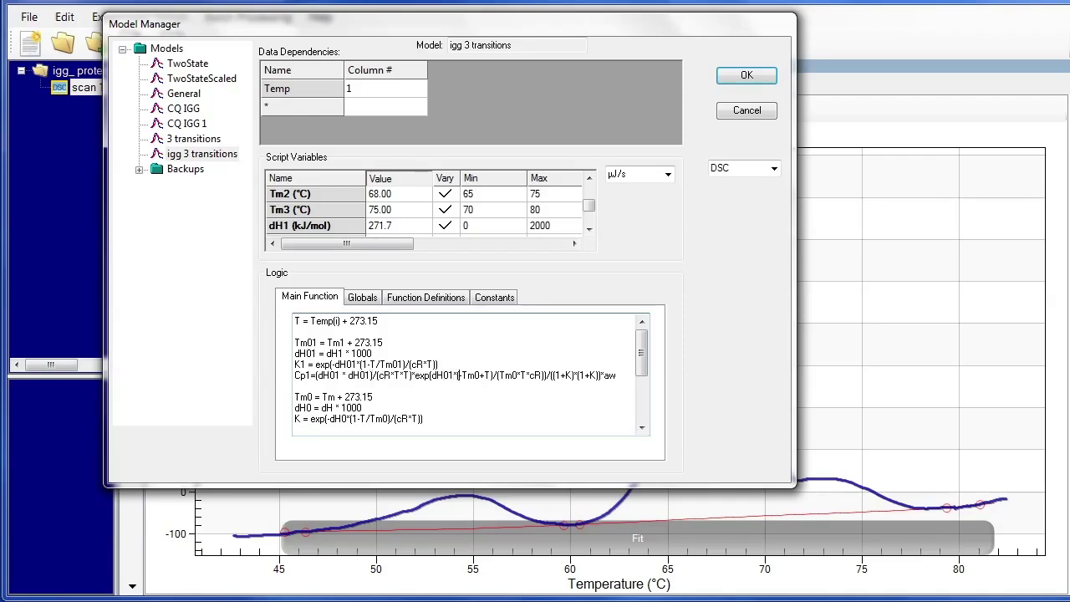
left_click(479, 376)
type("1")
left_click(523, 375)
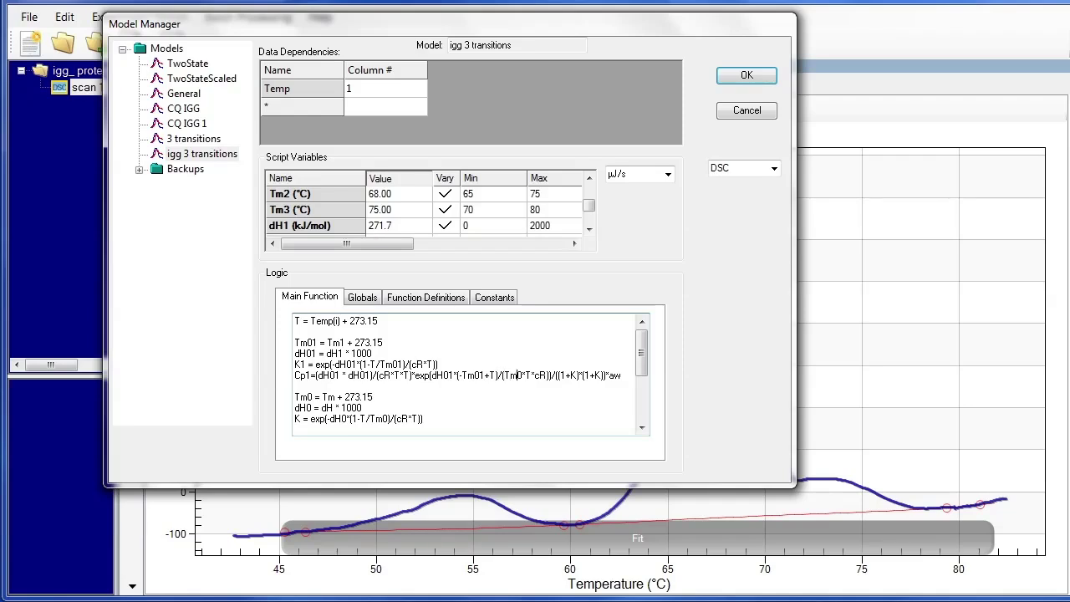
type("1")
left_click(583, 376)
type("1")
left_click(602, 375)
type("1")
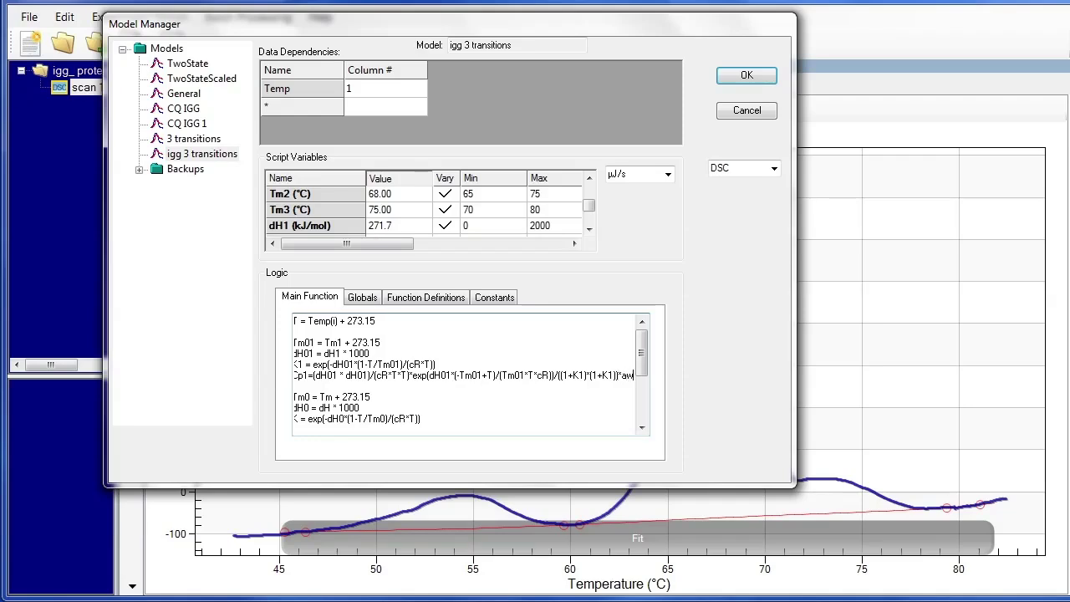
left_click(632, 375)
type("1")
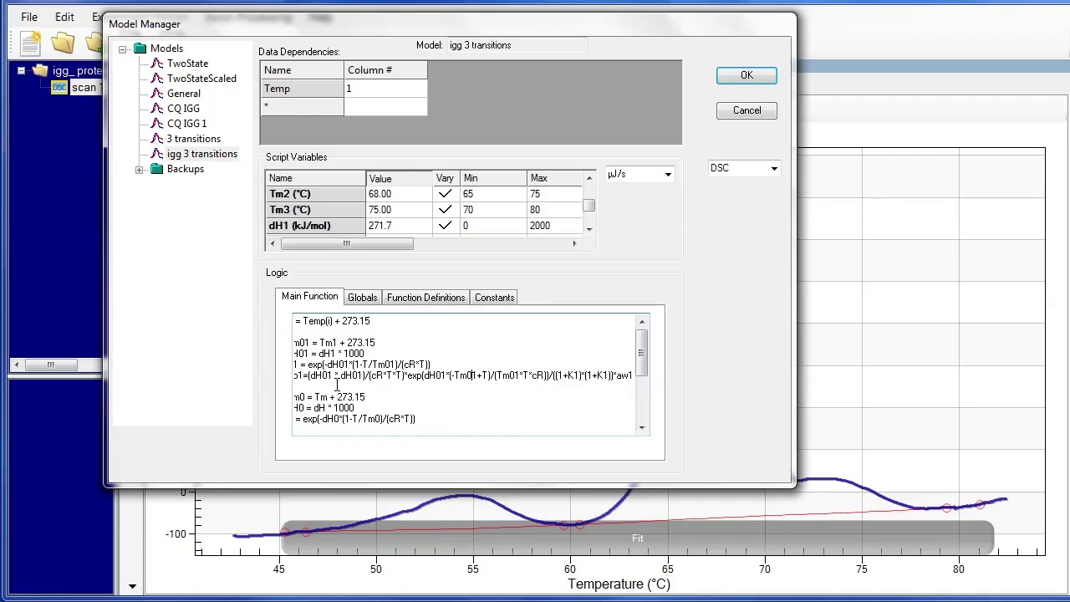
key("ctrl+Left")
key("ctrl+Left")
key("ctrl+Left")
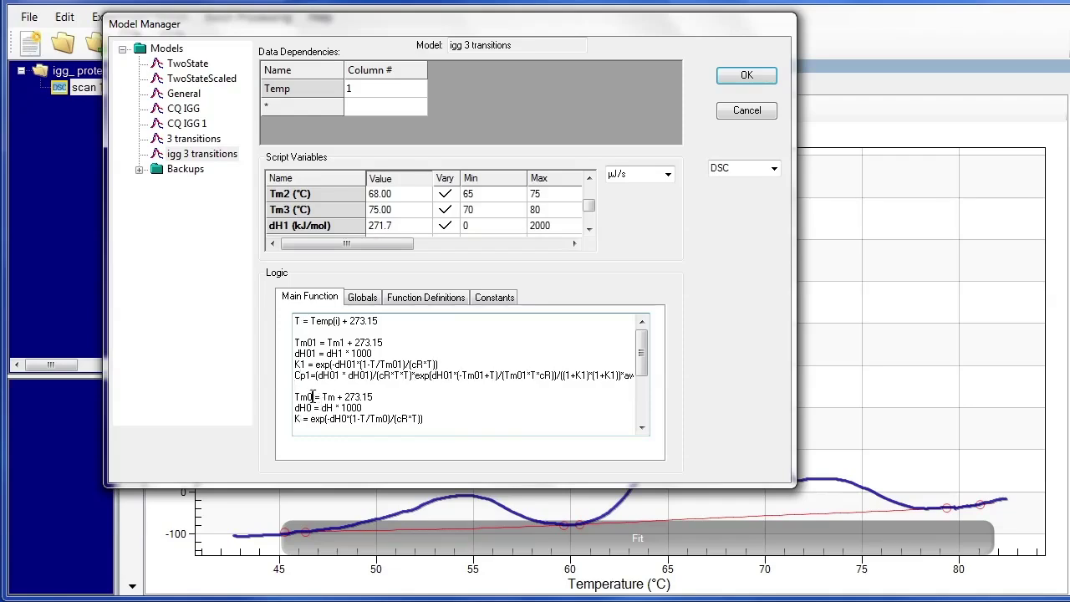
- Rewrite the second block's lines as Tm02 = Tm2 and dH02 = dH2
key("Down")
key("Down")
key("Left")
key("Left")
key("Left")
key("Left")
key("Left")
key("Left")
key("Left")
key("Left")
key("Left")
type("2")
key("Home")
key("Right")
key("Right")
key("Right")
type("2")
key("Down")
key("Left")
type("2")
key("Right")
key("Right")
key("Right")
key("Right")
key("Right")
type("2")
- Rename the K line to K2 and make it use dH02 and Tm02
key("Down")
key("Home")
key("Right")
type("2")
key("Right")
key("Right")
key("Right")
key("Right")
key("Right")
key("Right")
key("Right")
key("Right")
key("Right")
key("Right")
key("Right")
type("2")
key("Right")
key("Right")
key("Right")
key("Right")
key("Right")
key("Right")
key("Right")
key("Right")
key("Right")
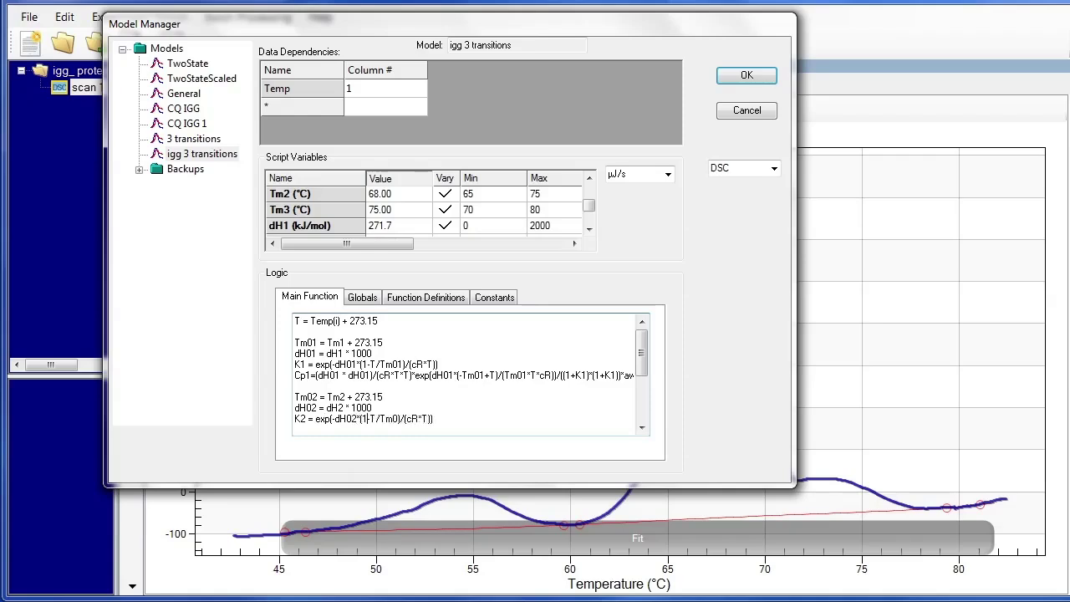
type("2")
- Rename the Cp line to Cp2, using dH02, Tm02, K2 and aw2 throughout
key("Down")
key("Home")
key("Right")
key("Right")
type("2")
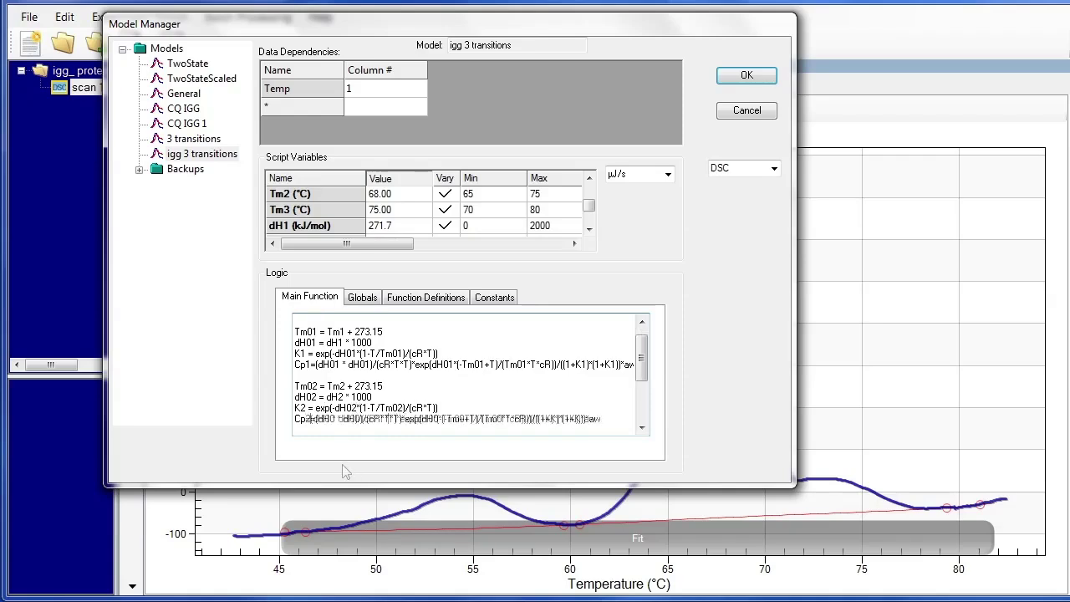
key("Right")
key("Right")
key("Right")
type("2")
key("Right")
key("Right")
key("Right")
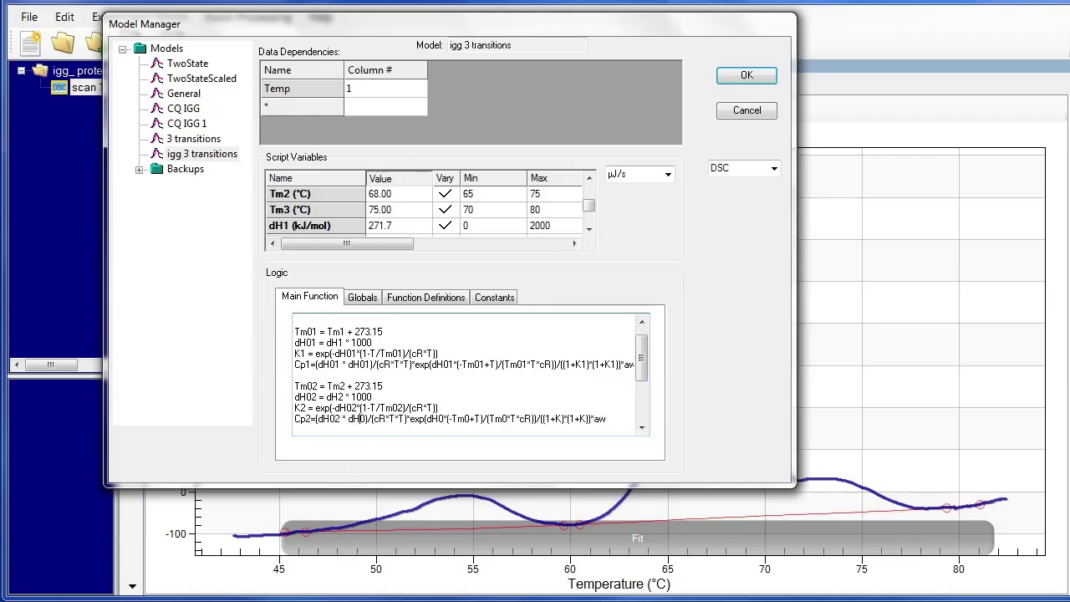
type("2")
left_click(452, 418)
type("2")
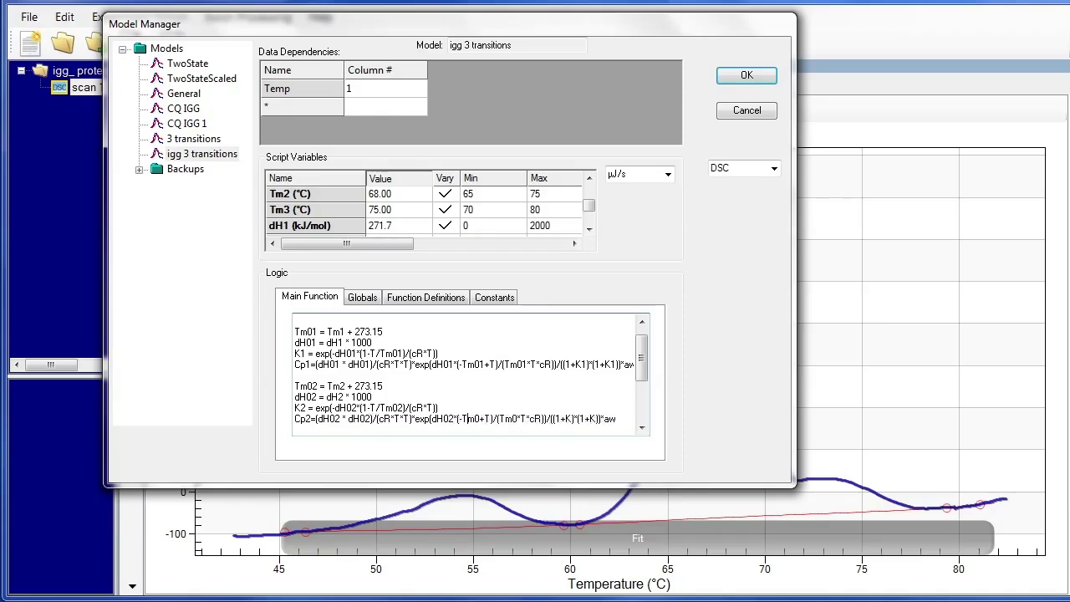
left_click(475, 418)
type("2")
left_click(536, 417)
type("2")
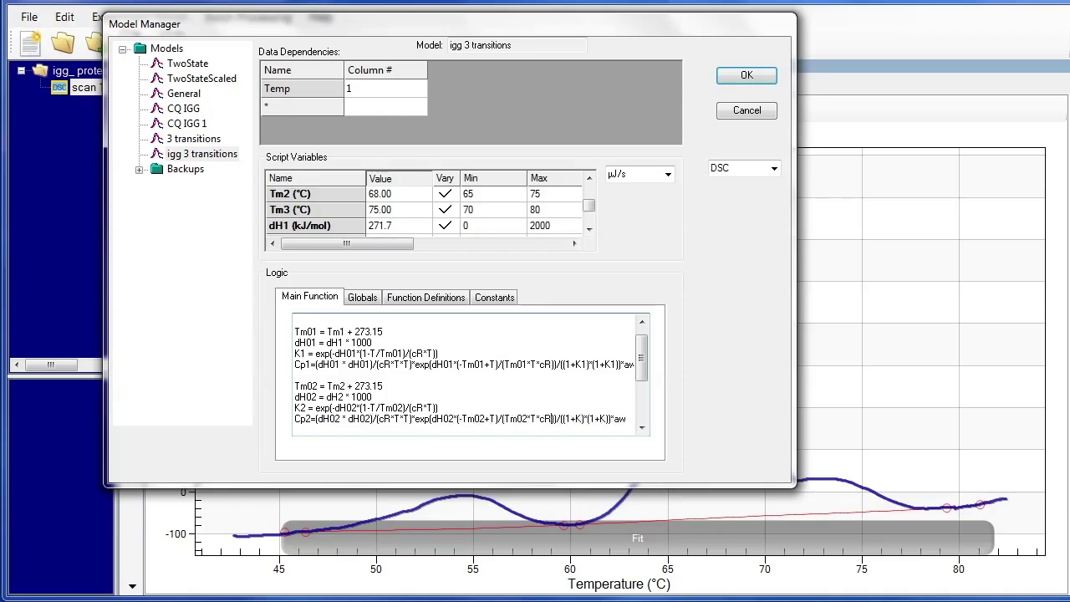
left_click(590, 418)
type("2")
left_click(616, 417)
type("2")
left_click(628, 418)
type("2")
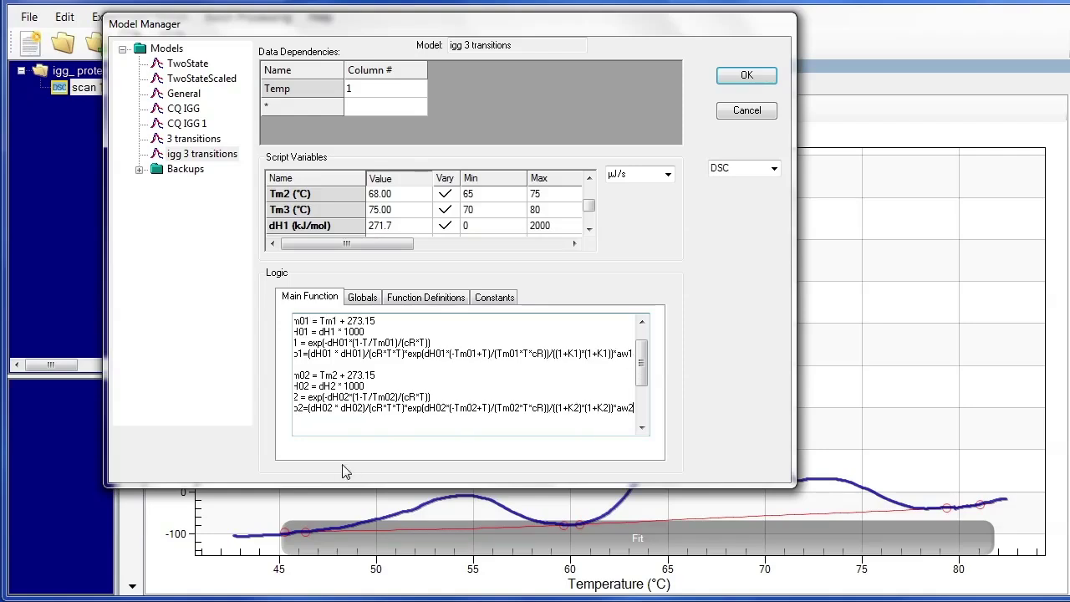
key("Down")
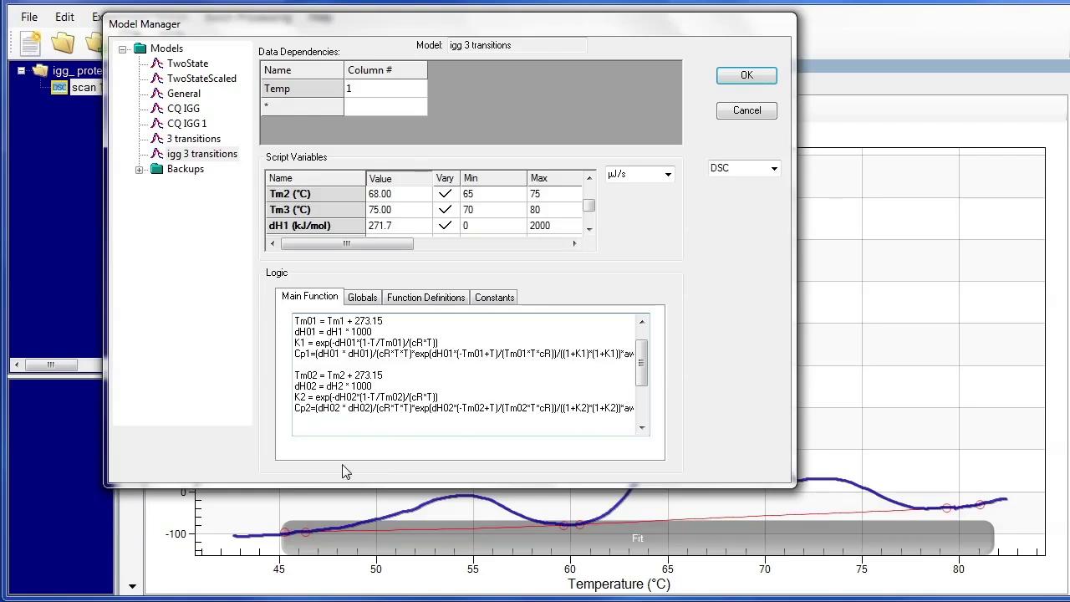
- Paste the temperature and enthalpy lines below Cp2 and edit them into Tm03 and dH03
key("Return")
type("Tm0 = Tm + 273.15")
type("3")
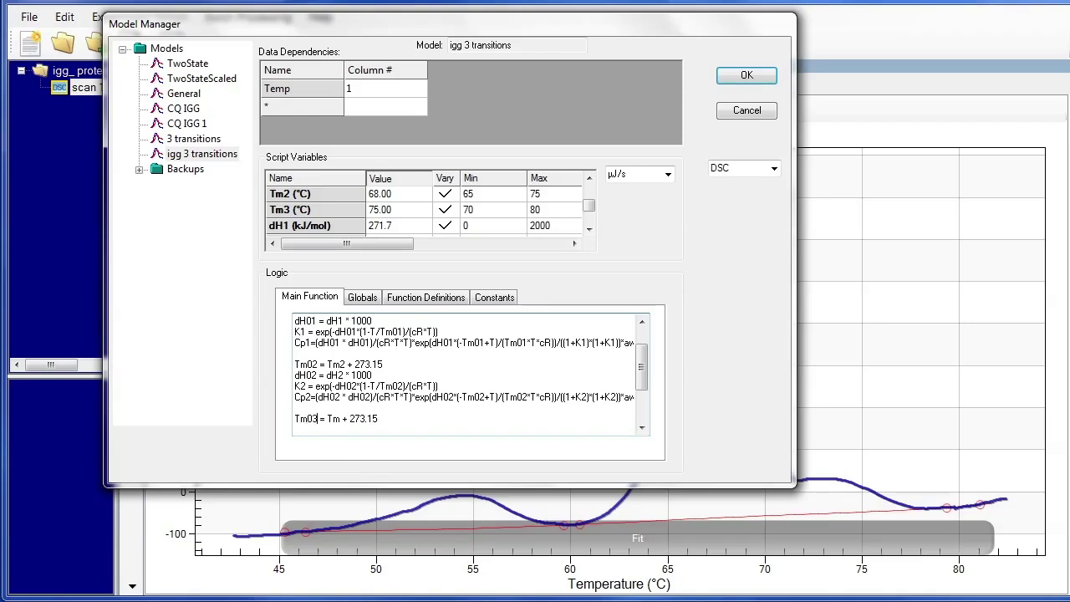
key("Right")
key("Right")
key("Right")
type("3")
key("End")
key("Return")
type("dH0 = dH * 1000")
key("Home")
key("Right")
key("Right")
key("Right")
type("3")
key("Right")
key("Right")
key("Right")
key("Right")
key("Right")
type("3")
key("End")
- Paste the equilibrium constant line and edit it into K3 using dH03 and Tm03
key("Return")
type("K = exp(-dH0*(1-T/Tm0)/(cR*T))")
key("Home")
key("Right")
type("3")
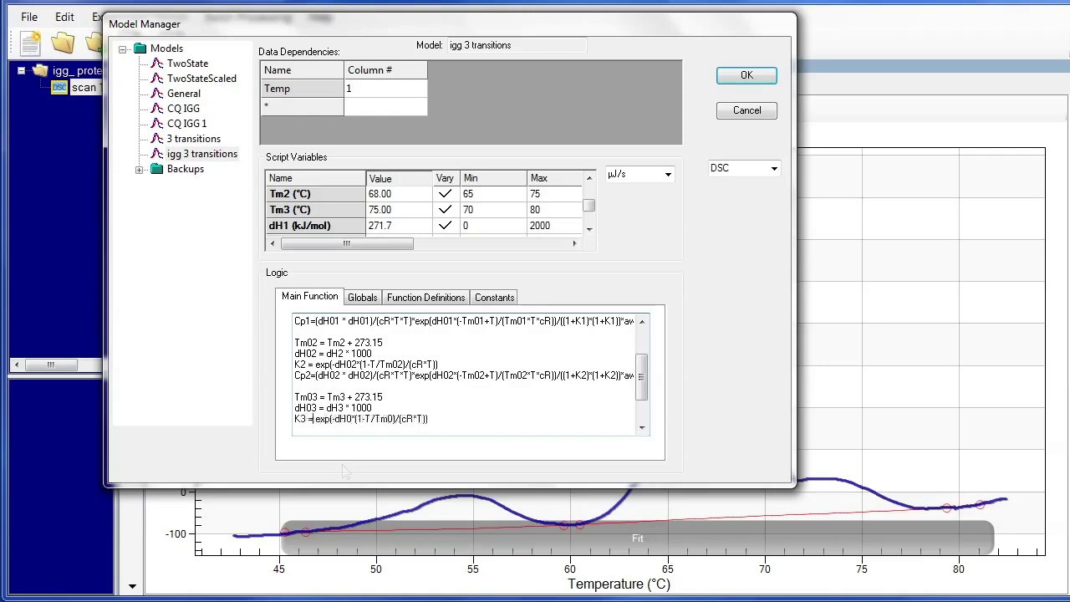
key("Right")
key("Right")
key("Right")
key("Right")
key("Right")
key("Right")
key("Right")
key("Right")
key("Right")
key("Right")
key("Right")
type("33")
key("End")
- Paste the heat capacity line and edit it into Cp3, suffixing every dH0, Tm0 and K with 3
key("Return")
type("Cp=(dH0 * dH0)/(cR*T*T)*exp(dH0*(-Tm0+T)/(Tm0*T*cR))/((1+K)*(1+K))*aw")
key("Home")
key("Right")
key("Right")
type("3")
key("Right")
key("Right")
key("Right")
key("Right")
key("Right")
type("3")
key("Right")
key("Right")
key("Right")
key("Right")
key("Right")
key("Right")
type("3")
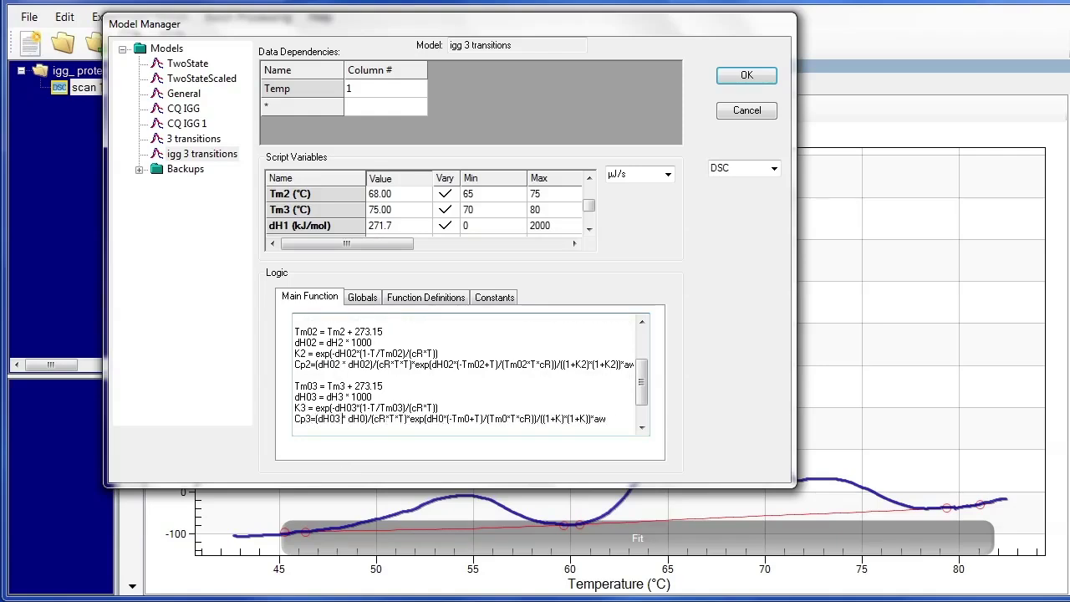
key("Right")
key("Right")
key("Right")
key("Right")
key("Right")
key("Right")
key("Right")
key("Right")
key("Right")
key("Right")
key("Right")
key("Right")
key("Right")
key("Right")
key("Right")
key("Right")
key("Right")
key("Right")
type("3")
key("Right")
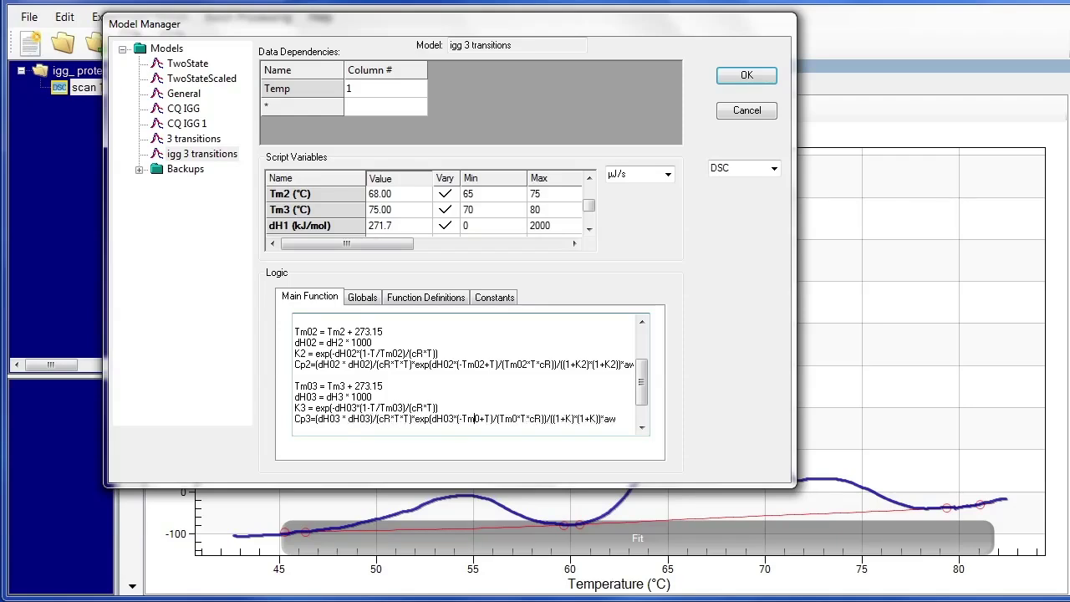
key("Right")
type("3")
key("Right")
key("Right")
key("Right")
key("Right")
key("Right")
key("Right")
type("3")
key("Right")
key("Right")
key("Right")
key("Right")
key("Right")
key("Right")
key("Right")
key("Right")
key("Right")
key("Right")
key("Right")
key("Right")
key("Right")
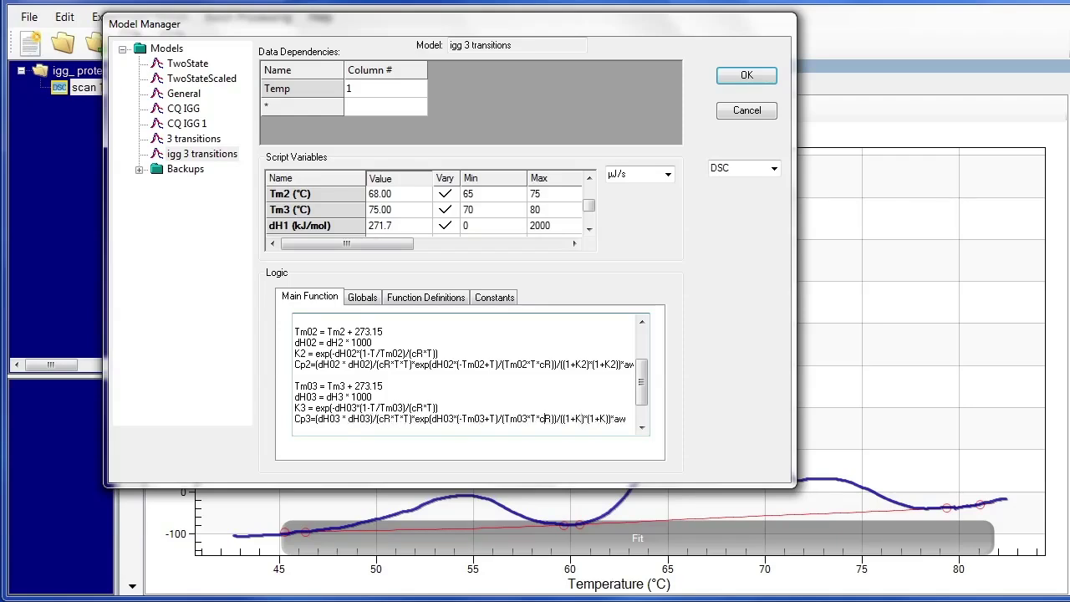
type("3")
key("Right")
key("Right")
key("Right")
key("Right")
key("Right")
key("Right")
type("3")
key("Right")
- Change the Y line to (Cp1+Cp2+Cp3) / 1000
key("Down")
key("Down")
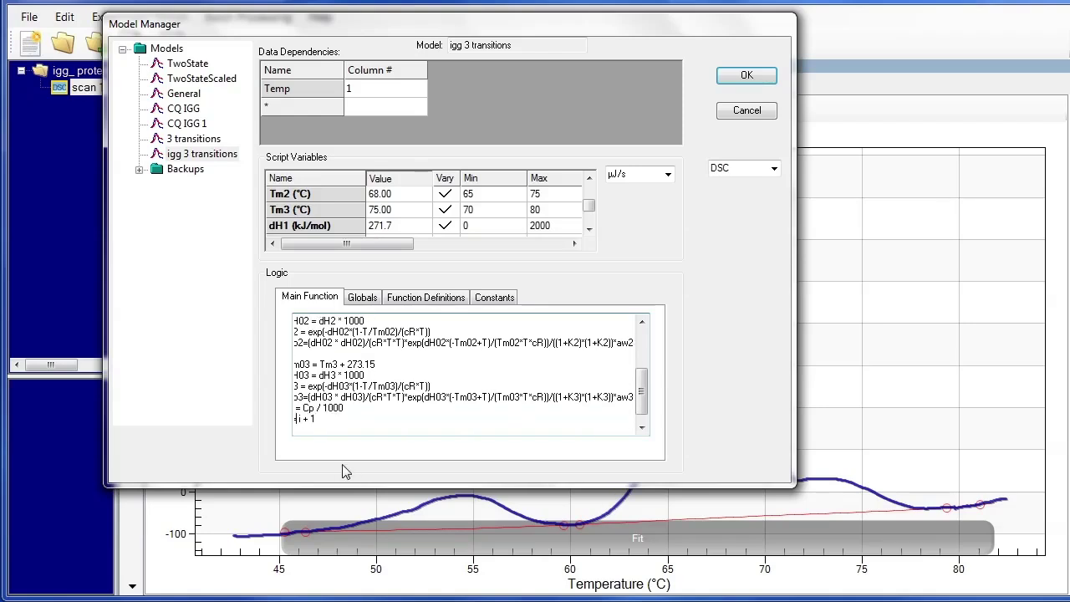
key("Home")
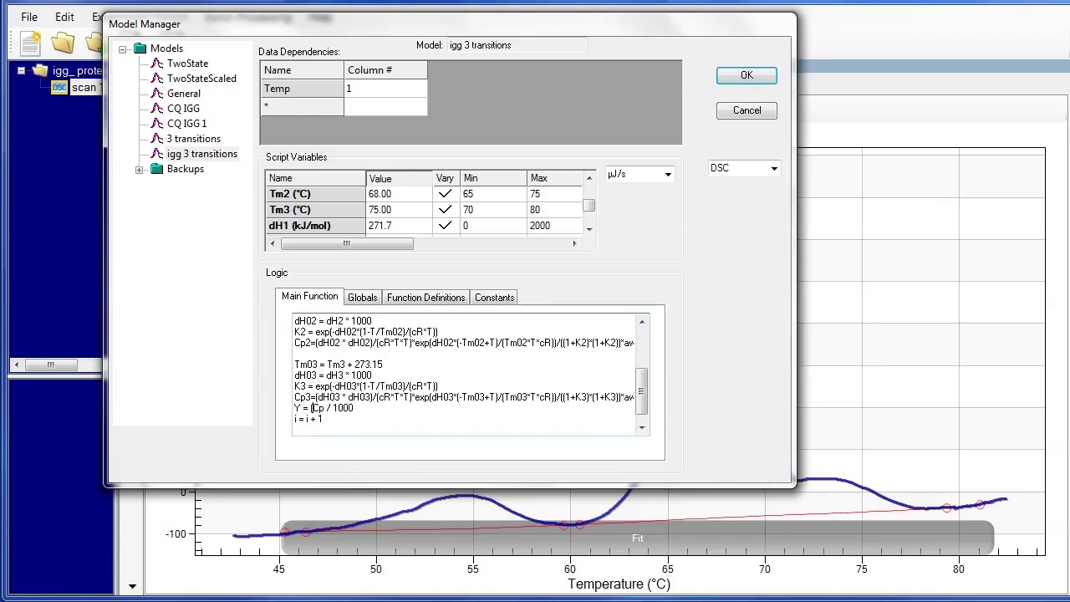
type("1+Cp2+Cp3)")
left_click(363, 303)
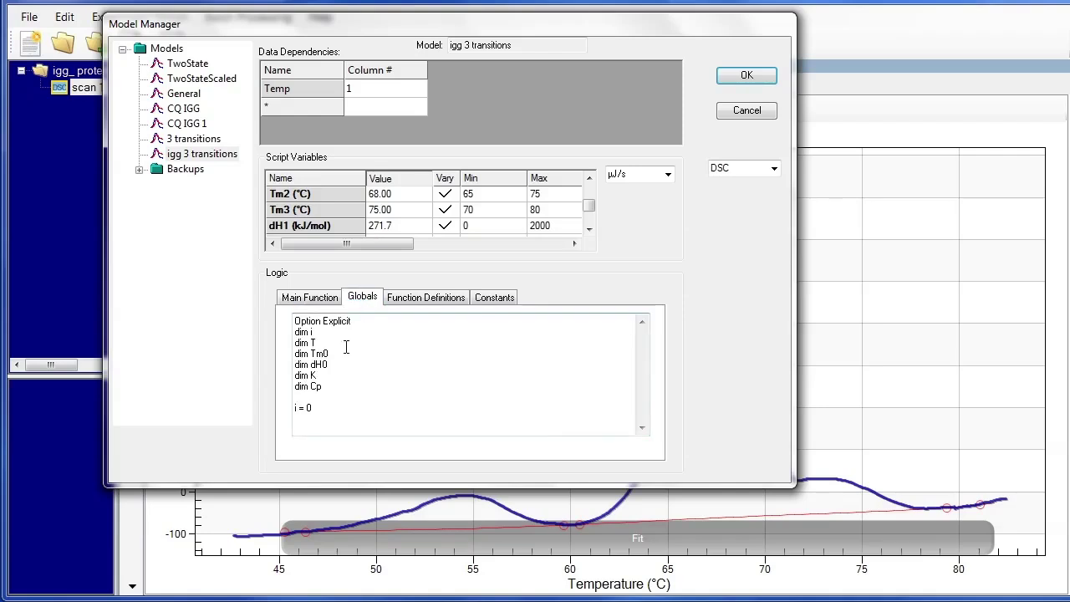
- Duplicate the dim Tm0, dH0, K and Cp declarations and add an i = 0 line
left_click_drag(294, 352, 323, 382)
key("ctrl+c")
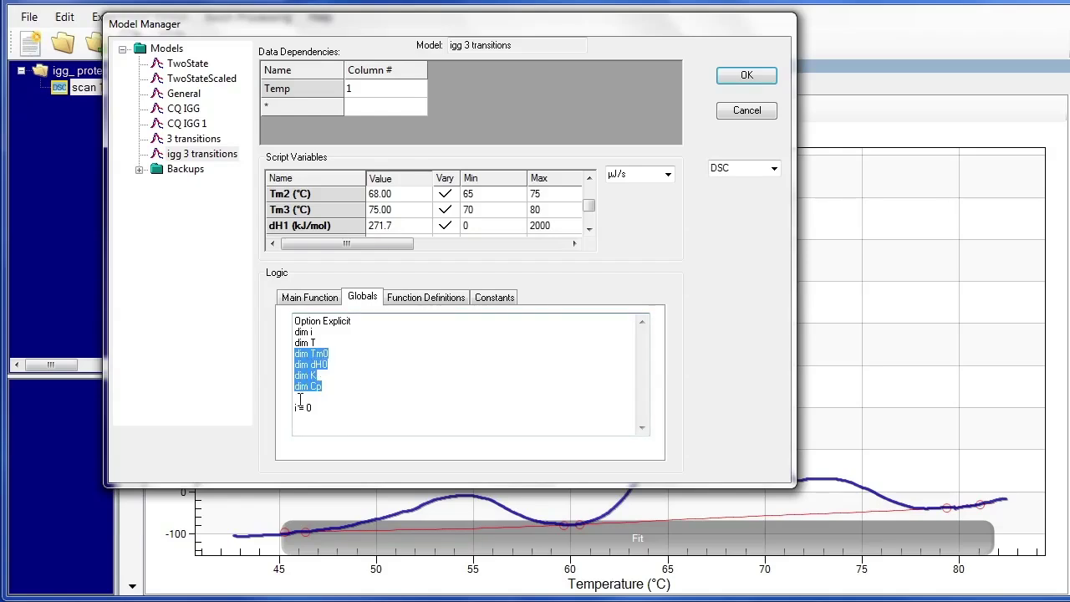
left_click(298, 398)
key("ctrl+v")
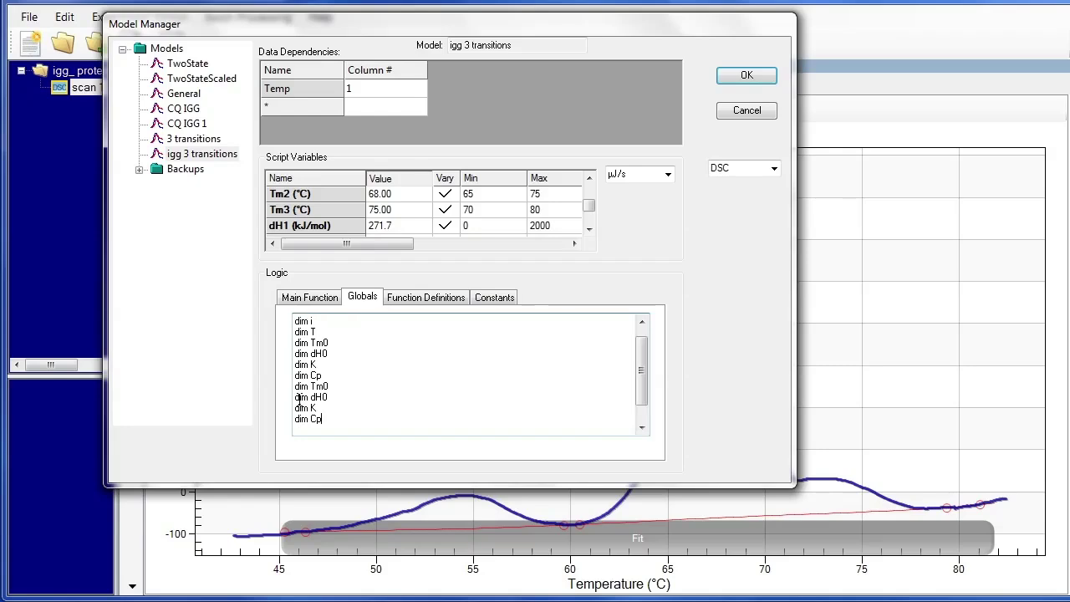
key("Return")
type("i = 0")
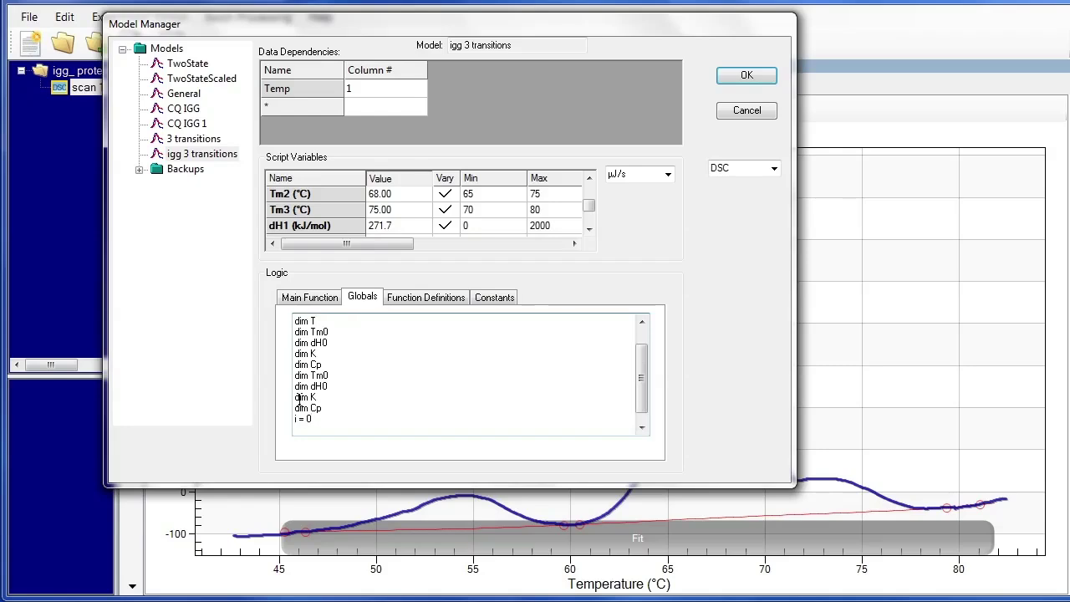
key("Return")
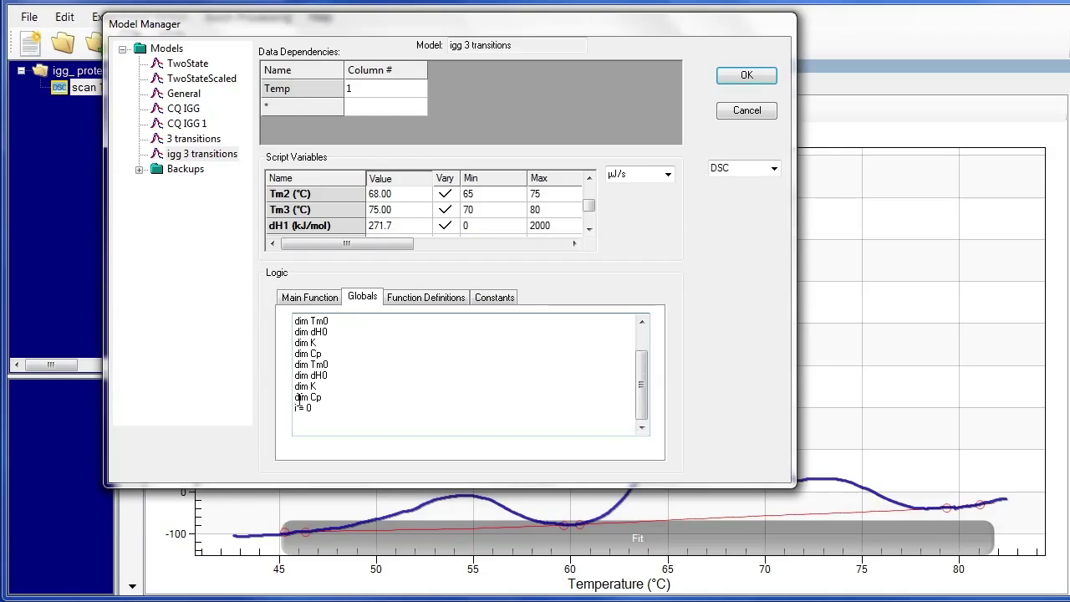
key("Return")
scroll(297, 399, "up", 1)
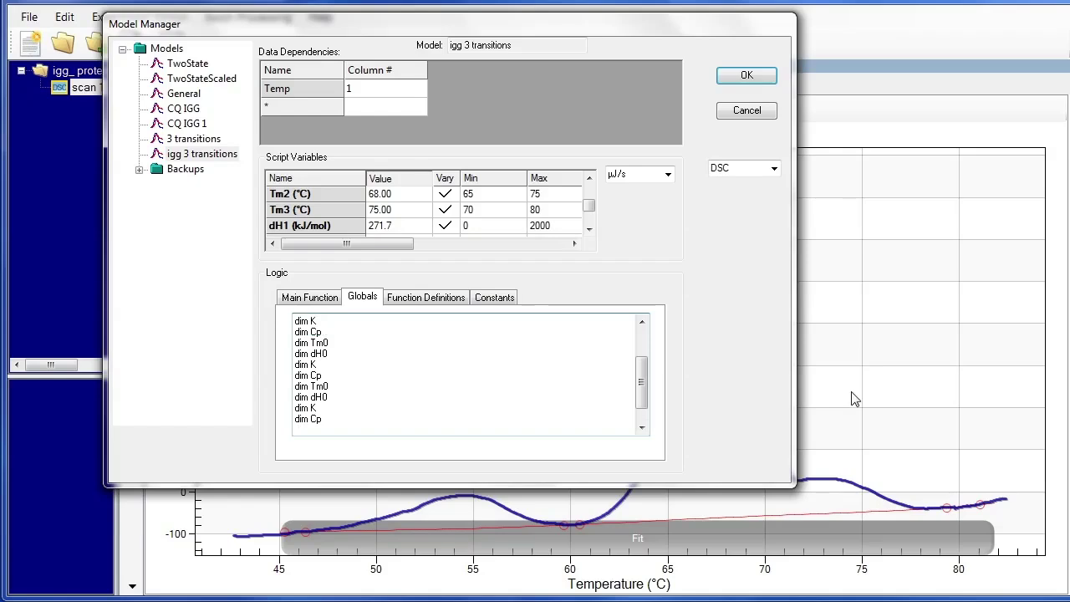
left_click_drag(644, 384, 641, 336)
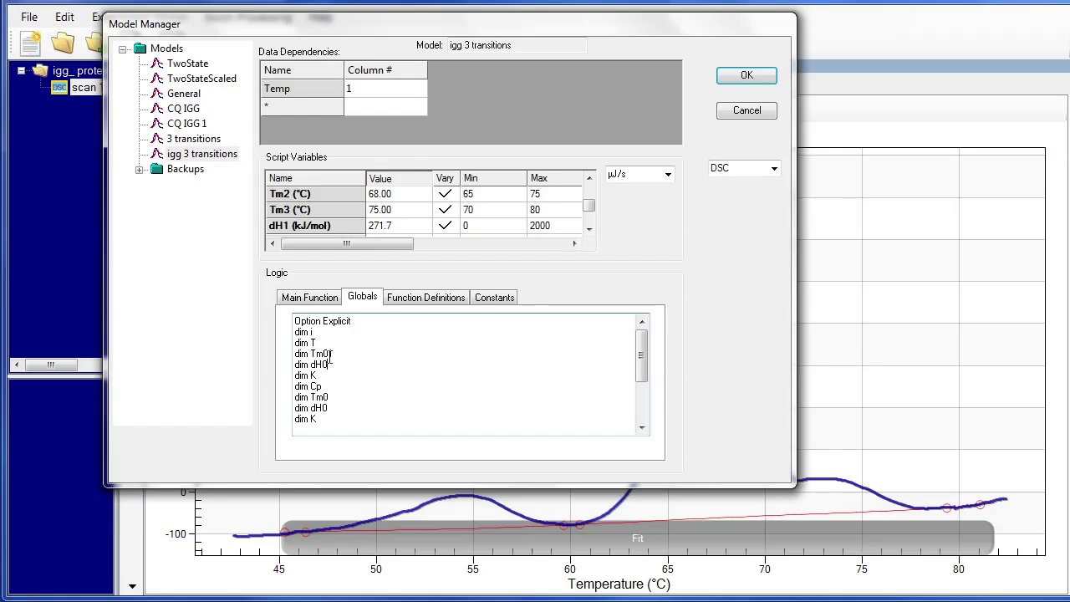
- Number the declarations for transitions 1–3 (K1–K3, Cp1–Cp3, Tm02/Tm03, dH02/dH03) and add i = 0 after dim Cp3
type("1")
key("Down")
type("1")
key("Down")
type("2")
key("Down")
type("22")
key("Down")
type("2")
key("Down")
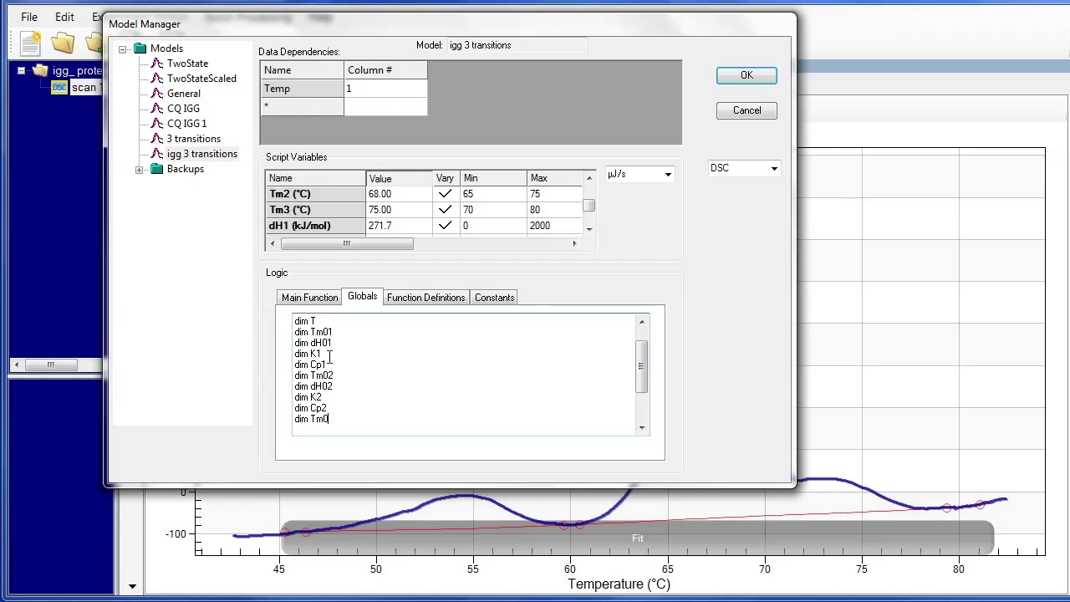
type("3")
key("Down")
type("3")
key("Down")
type("3")
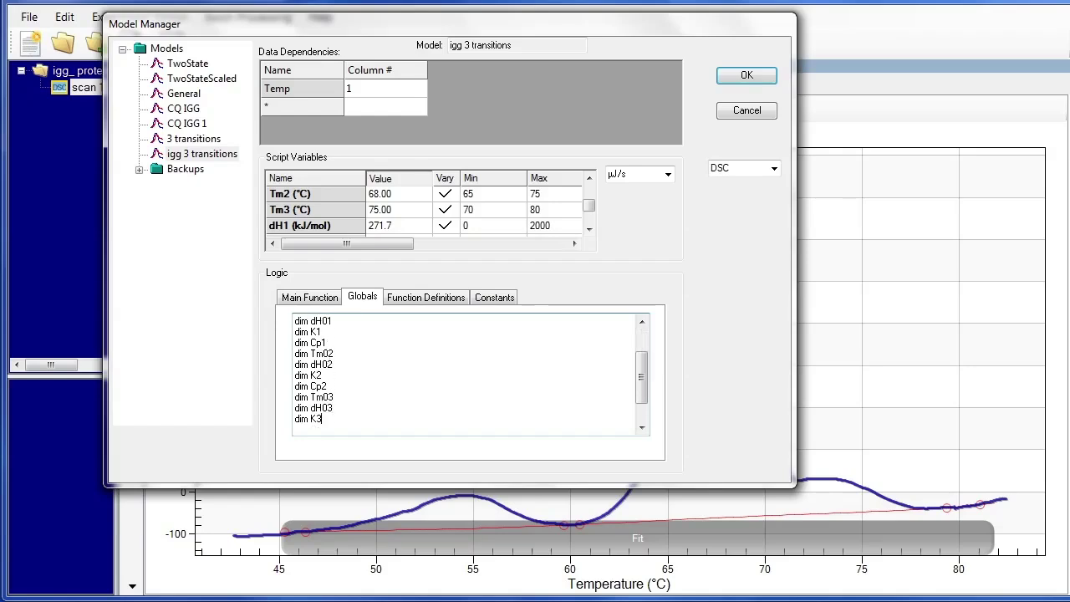
key("Down")
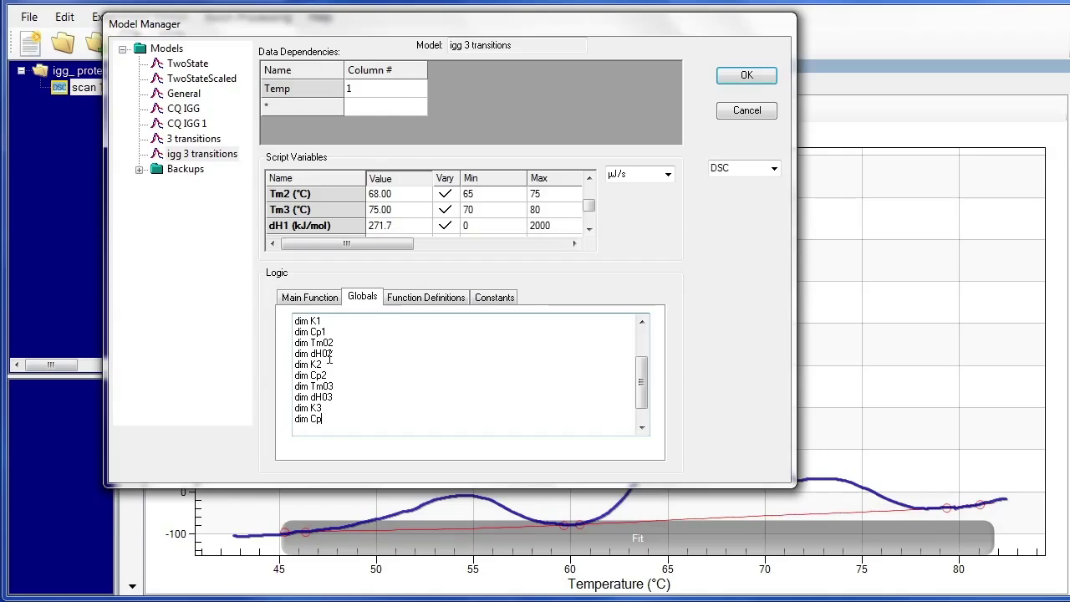
type("3")
key("Return")
type("i = 0")
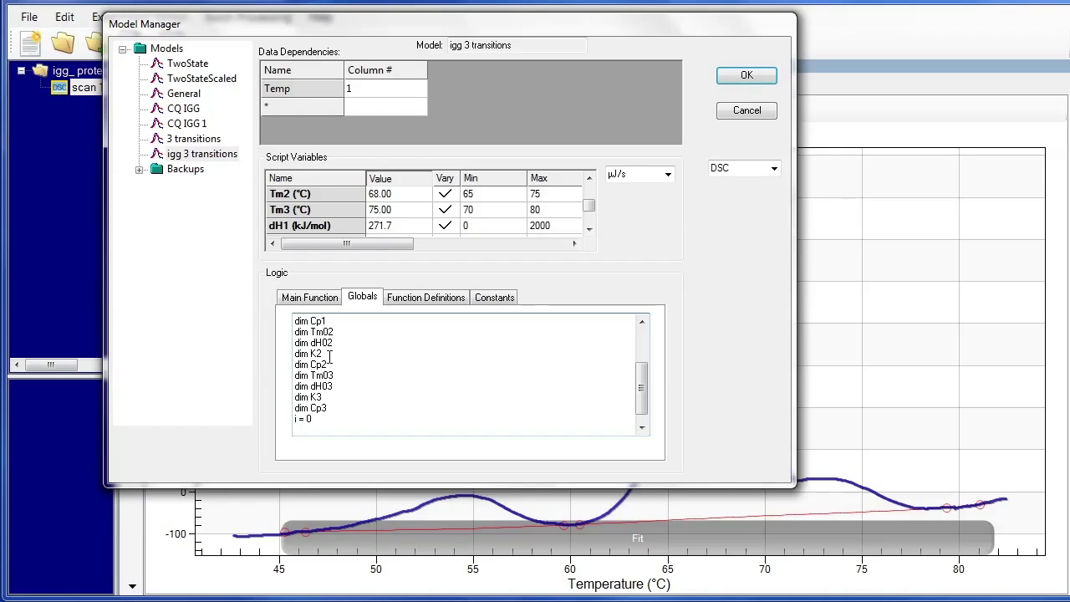
- Review the model's functions and constants, then save it and close the Model Manager
left_click(427, 299)
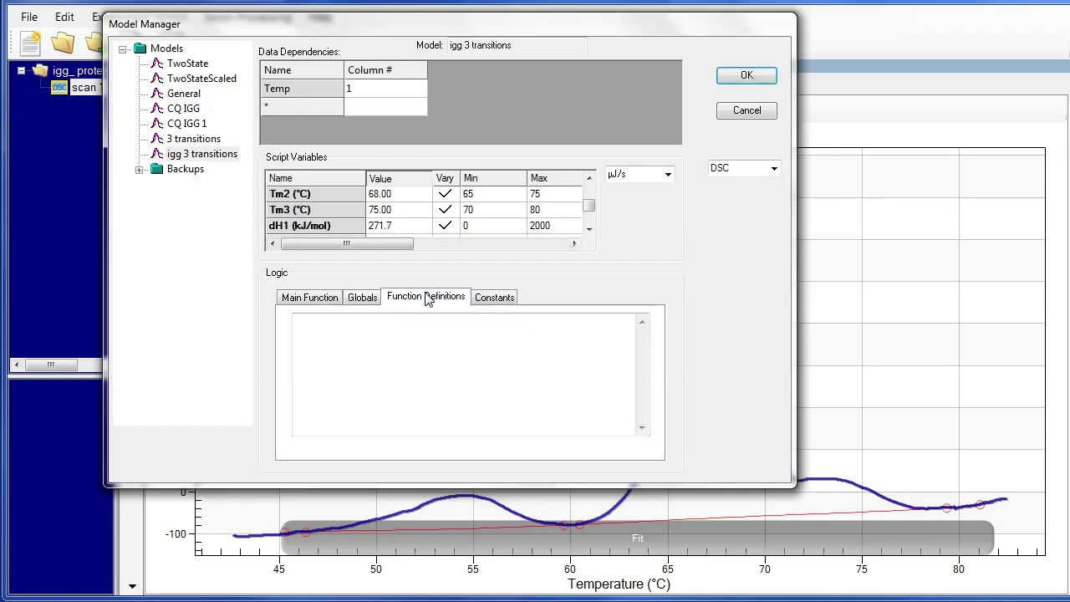
left_click(489, 305)
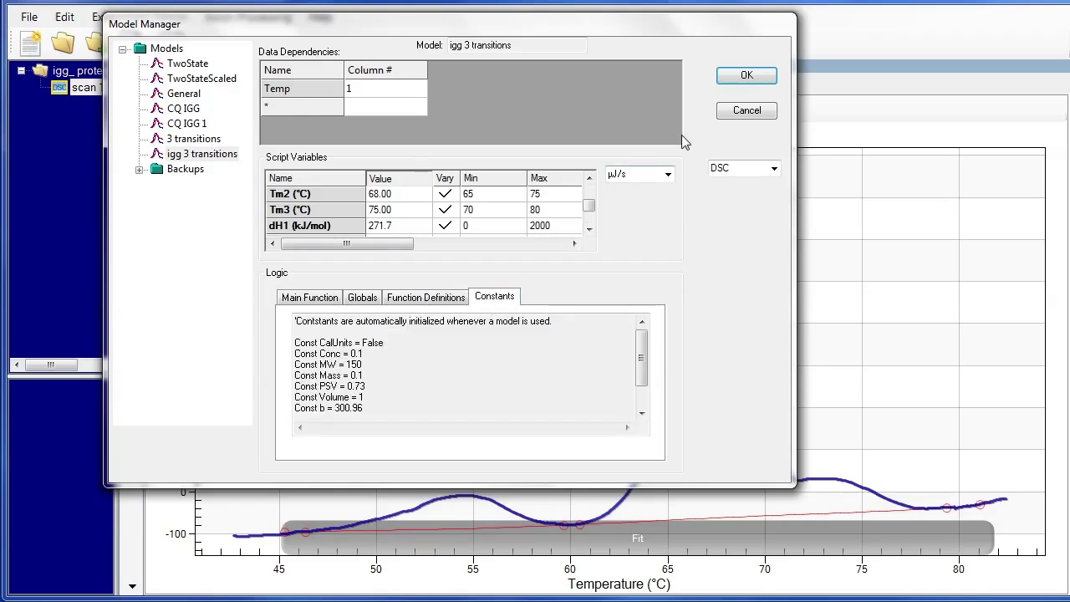
left_click(730, 77)
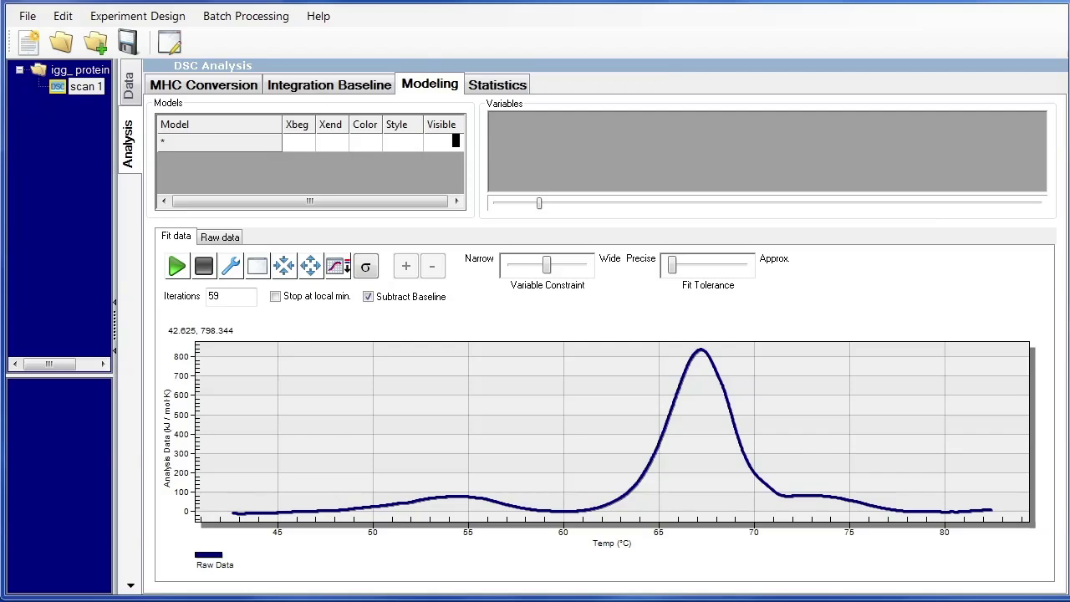
- Add the saved igg 3 transitions model to the Modeling grid from the Model Manager
double_click(185, 141)
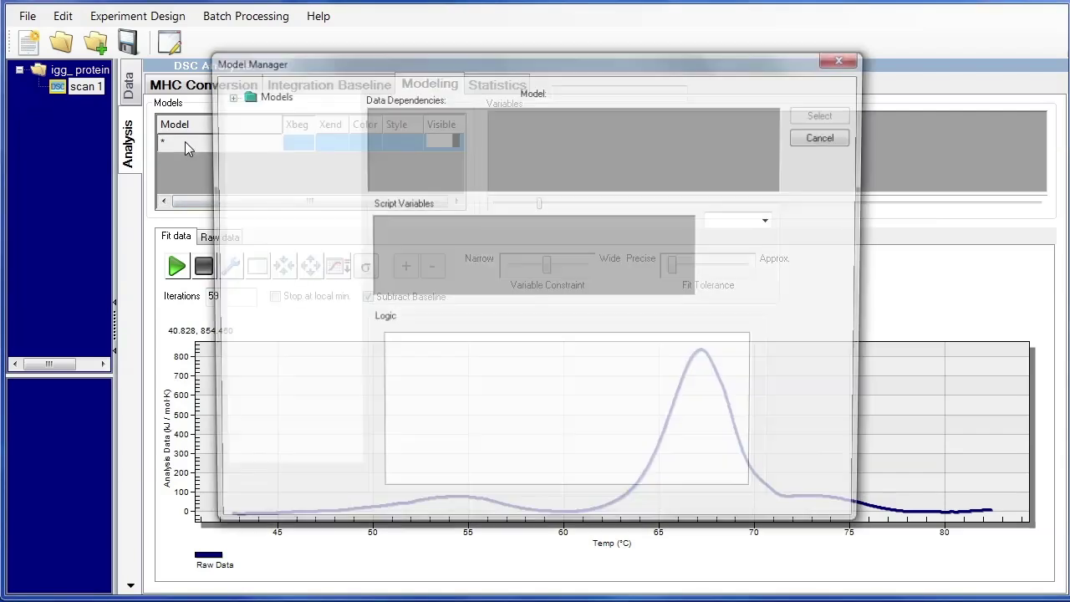
left_click(226, 96)
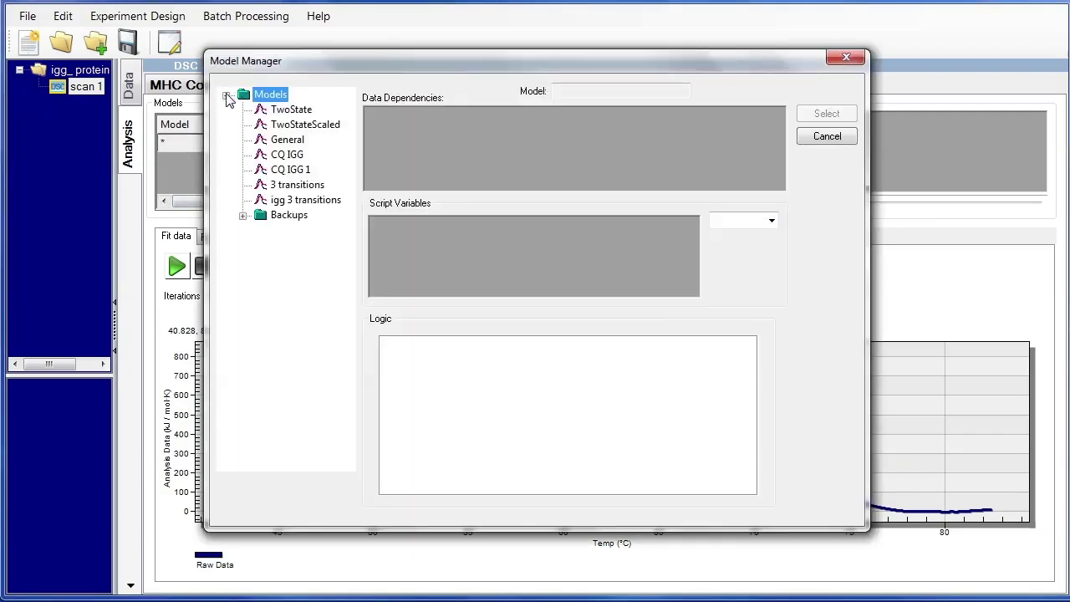
left_click(300, 207)
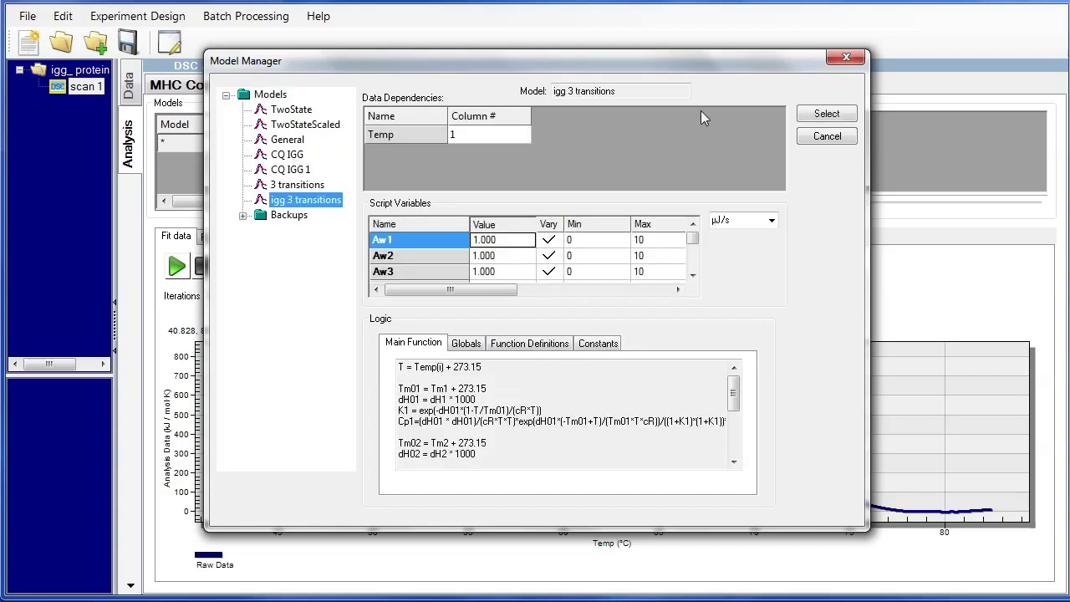
left_click(825, 112)
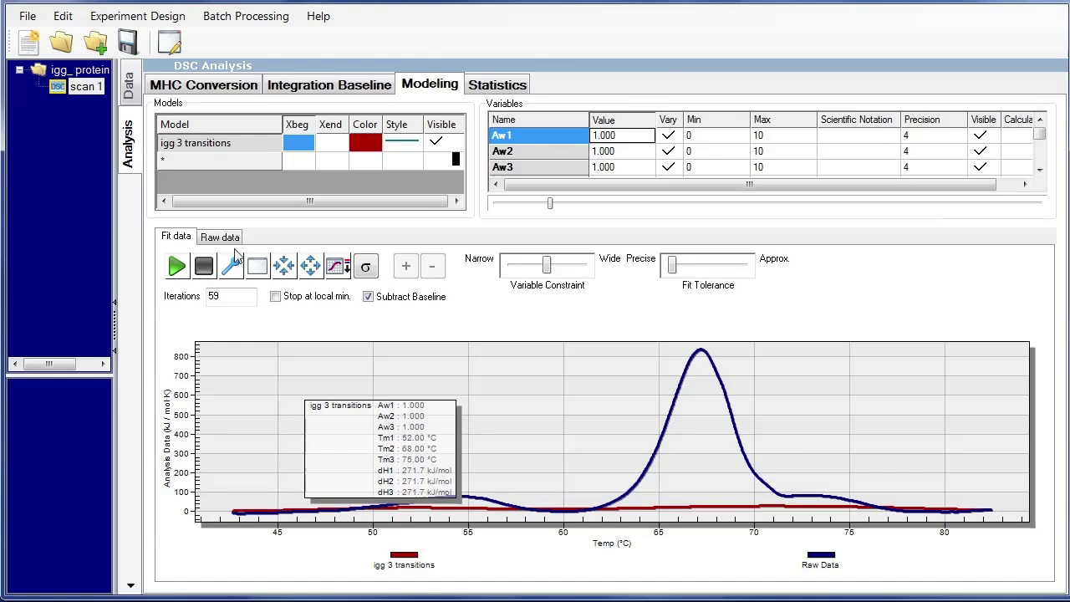
- Run the fit of the igg 3 transitions model against the IgG thermogram
left_click(177, 266)
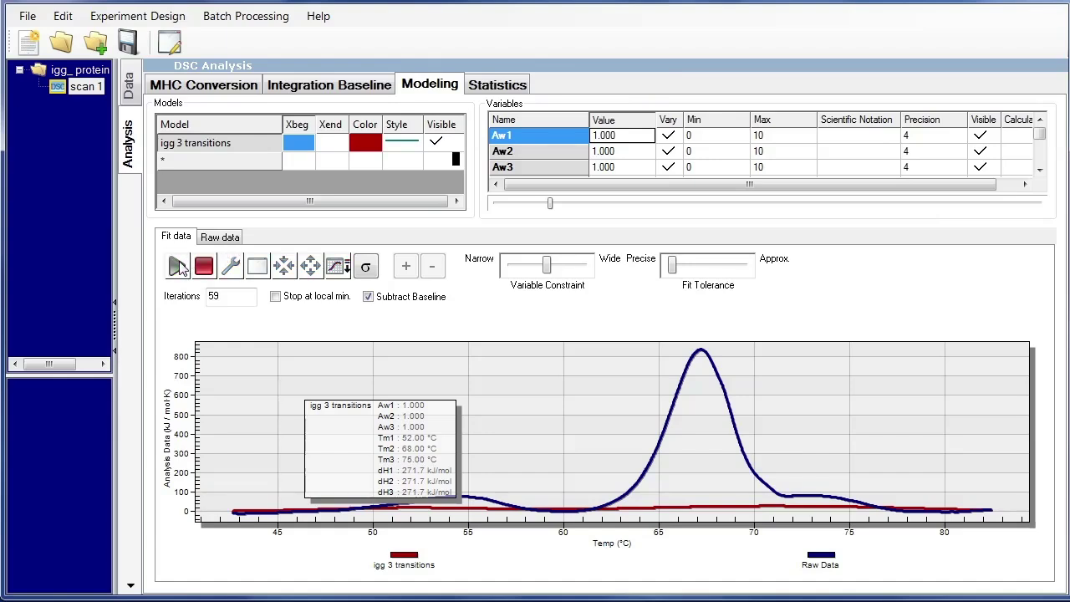